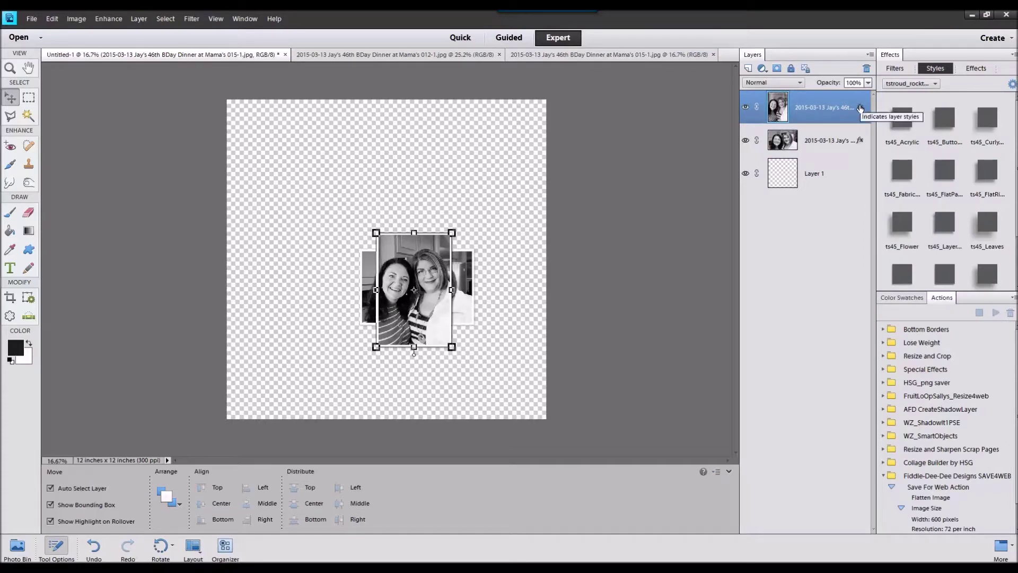
# Accept the vertical photo's layer style settings, then place both photos side by side against the page's right edge.
pyautogui.doubleClick(860, 108)
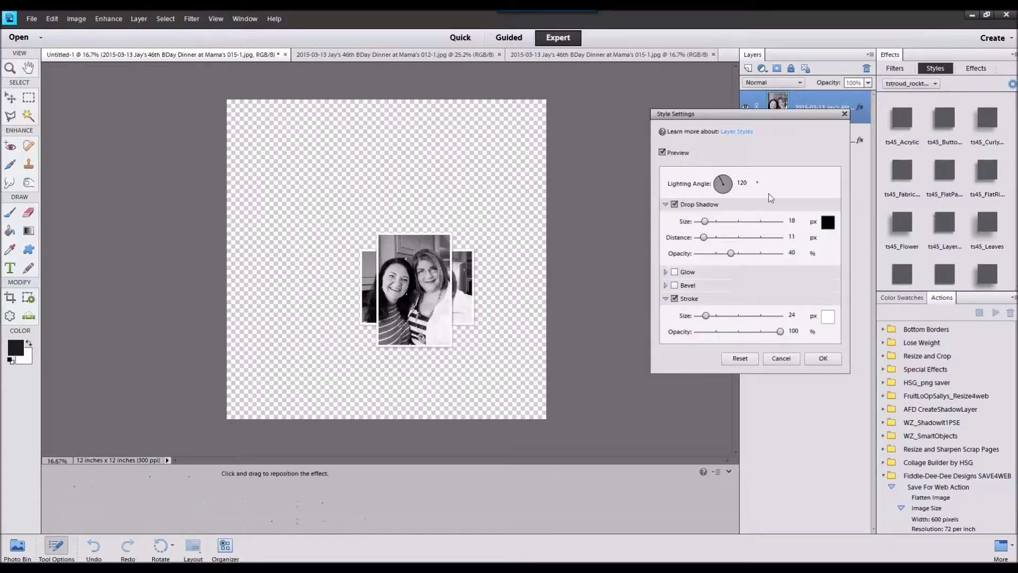
pyautogui.click(823, 358)
pyautogui.moveTo(419, 300); pyautogui.dragTo(411, 220)
pyautogui.moveTo(457, 289); pyautogui.dragTo(362, 201)
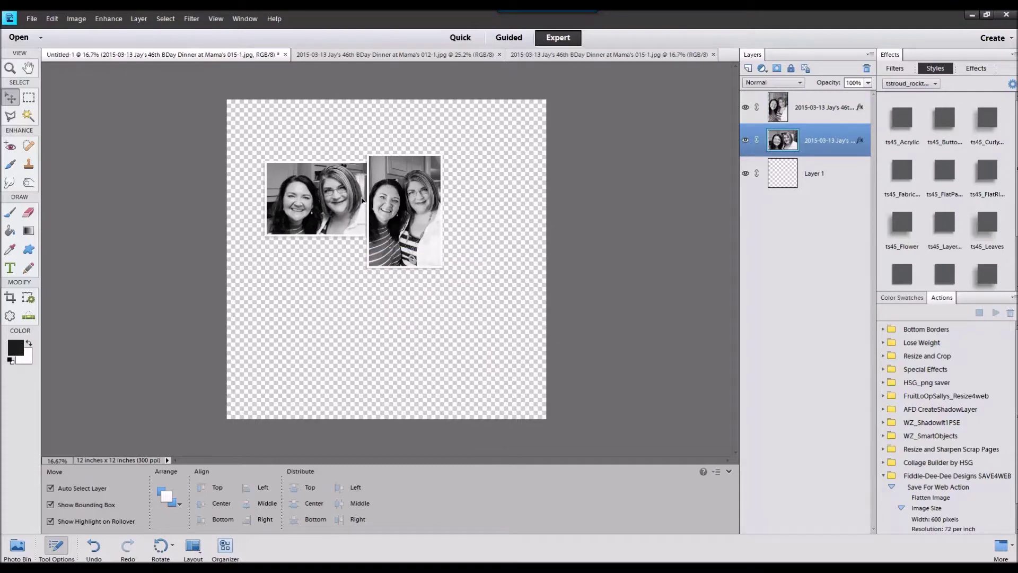
pyautogui.click(404, 208)
pyautogui.keyDown('shift'); pyautogui.click(350, 213); pyautogui.keyUp('shift')
pyautogui.moveTo(421, 236); pyautogui.dragTo(519, 282)
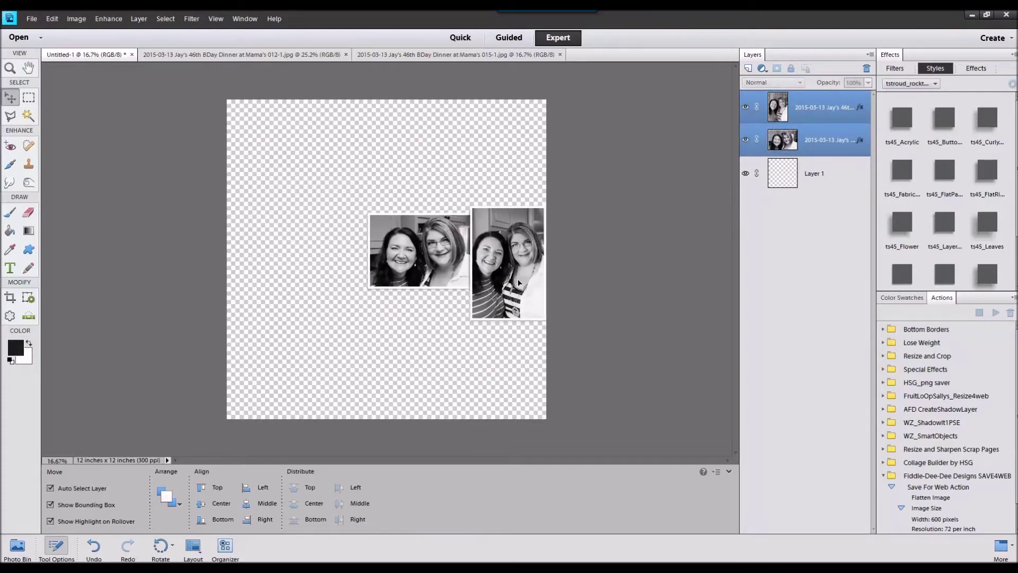
# Tilt the vertical photo slightly counterclockwise at the page's right edge and shrink the horizontal photo beside it.
pyautogui.click(554, 250)
pyautogui.click(536, 230)
pyautogui.moveTo(553, 209); pyautogui.dragTo(460, 261)
pyautogui.click(486, 337)
pyautogui.click(455, 261)
pyautogui.click(441, 310)
pyautogui.click(636, 316)
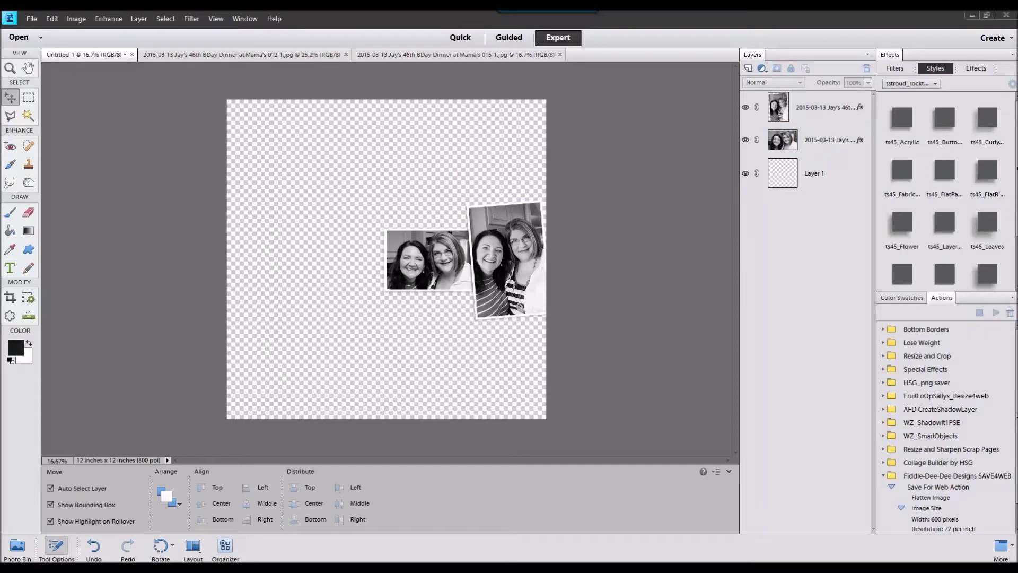
# Open the word art sugarplum_throwkindness_wa5.png and add it to the Untitled-1 layout.
pyautogui.moveTo(1017, 315); pyautogui.dragTo(695, 435)
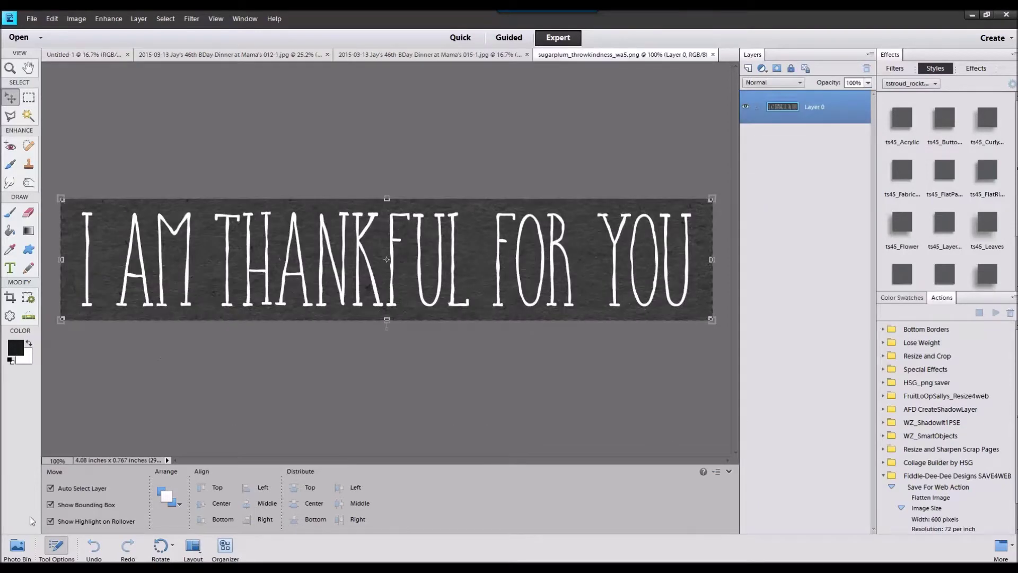
pyautogui.click(17, 546)
pyautogui.click(84, 508)
pyautogui.moveTo(304, 491); pyautogui.dragTo(317, 256)
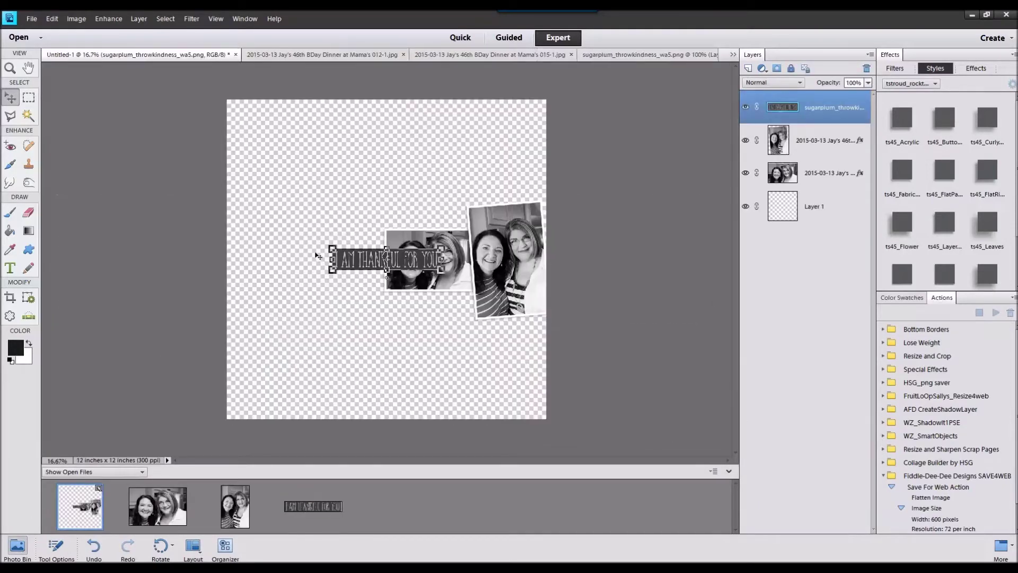
# Apply the ts45_FlatPa... style to the word art, then shrink it and place it just below the horizontal photo.
pyautogui.click(944, 170)
pyautogui.moveTo(432, 260); pyautogui.dragTo(482, 304)
pyautogui.click(455, 325)
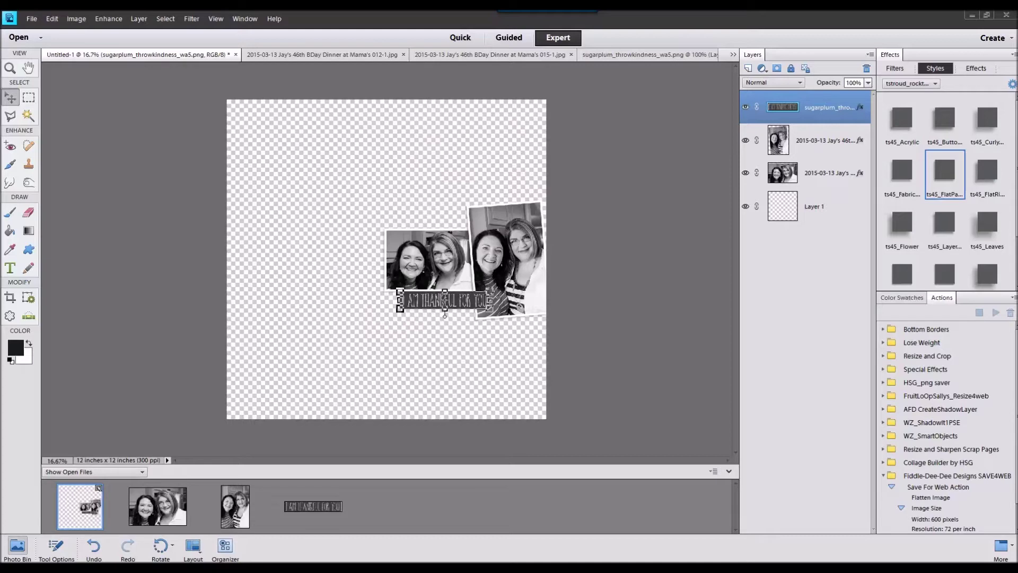
# Add the card sugarplum_throwkindness_card2a.png with the flat paper style, stacked below the photo layers and peeking out above the horizontal photo.
pyautogui.moveTo(555, 350); pyautogui.dragTo(551, 352)
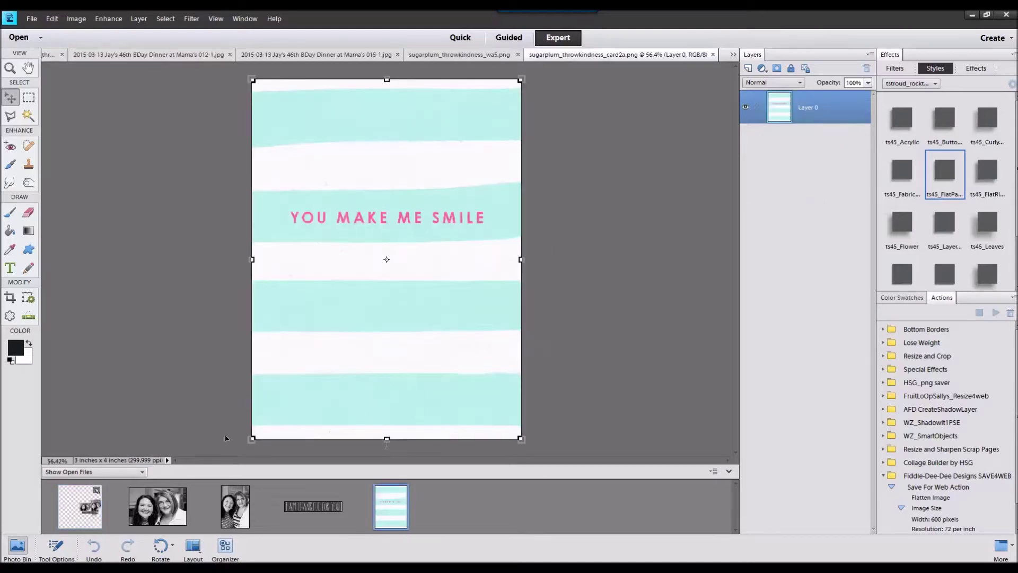
pyautogui.moveTo(99, 503); pyautogui.dragTo(369, 194)
pyautogui.moveTo(831, 104); pyautogui.dragTo(828, 223)
pyautogui.moveTo(411, 215); pyautogui.dragTo(421, 200)
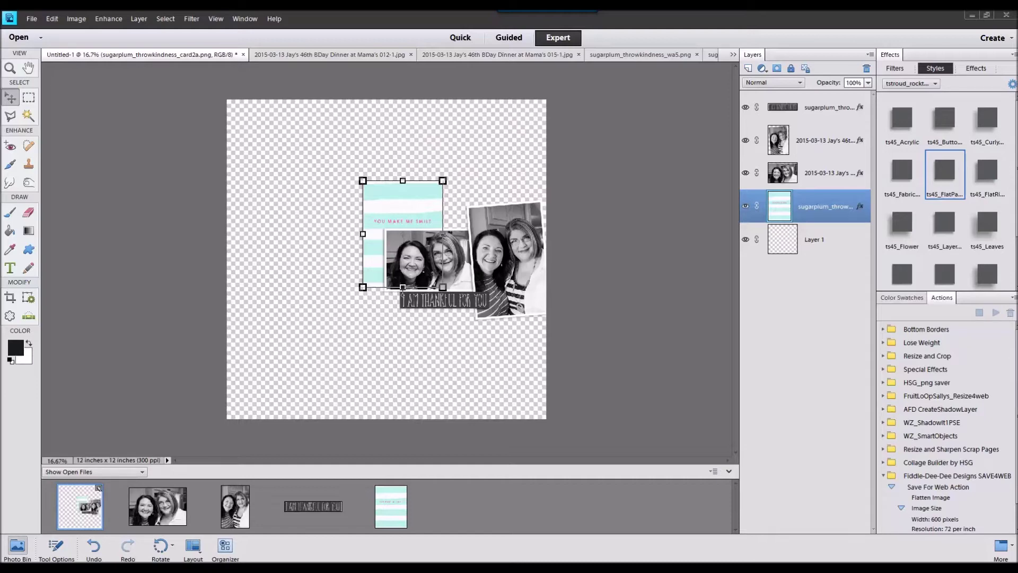
# Add the black-and-white striped paper jbarrette-kindess-pp7 to the layout as the background, directly above Layer 1.
pyautogui.moveTo(723, 284); pyautogui.dragTo(658, 488)
pyautogui.click(68, 521)
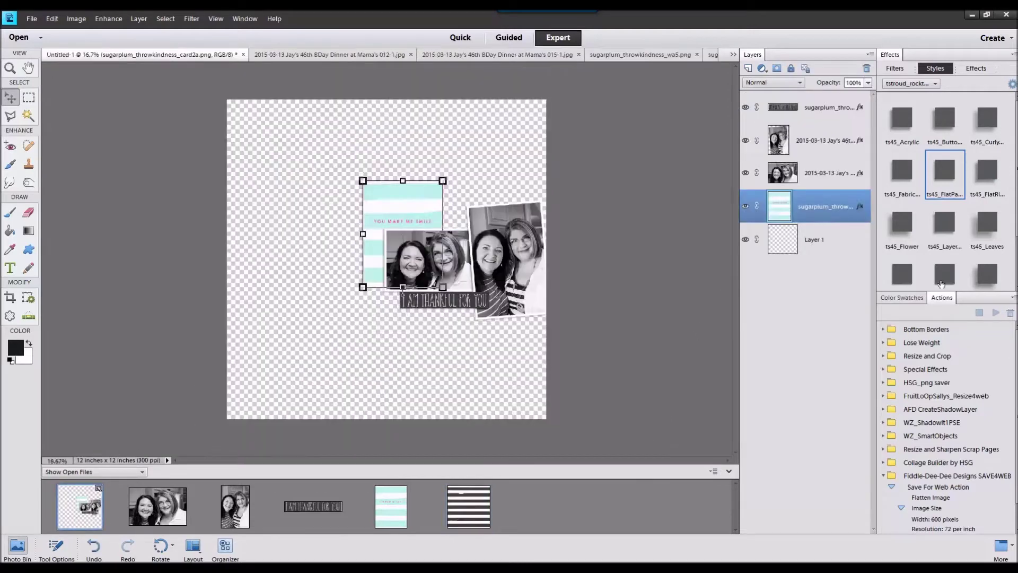
pyautogui.click(849, 253)
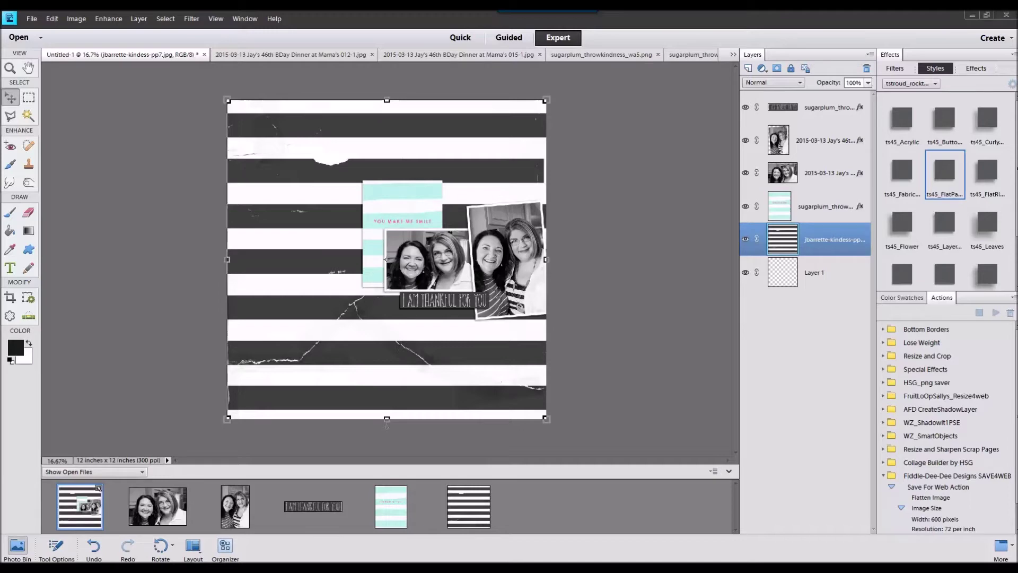
# Add jbarrette-kindness-circlepie.png above the striped paper, apply the ts45_FlatPa... style, and tuck it behind the card and photos.
pyautogui.moveTo(594, 265); pyautogui.dragTo(596, 501)
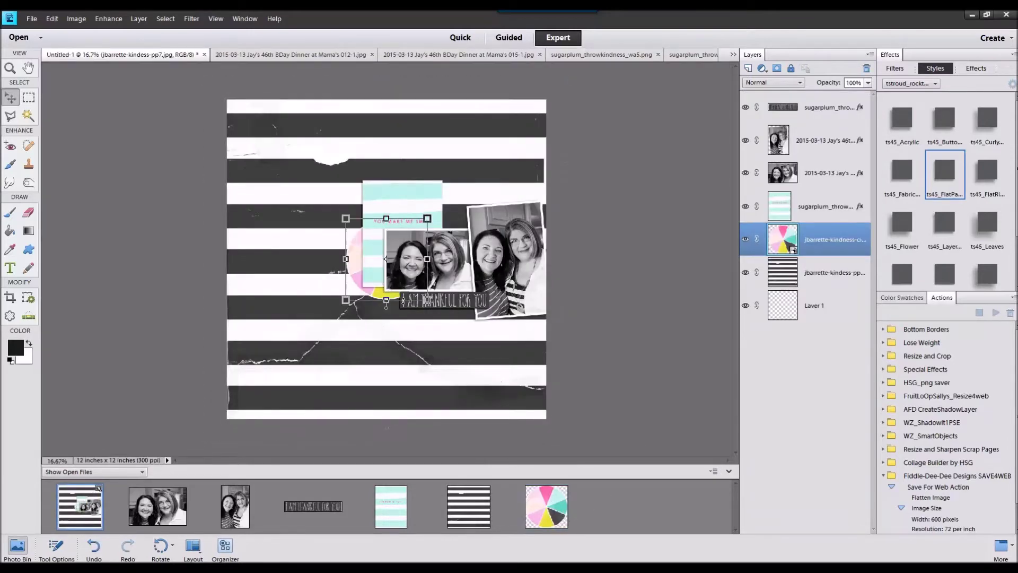
pyautogui.doubleClick(947, 194)
pyautogui.moveTo(348, 262); pyautogui.dragTo(427, 198)
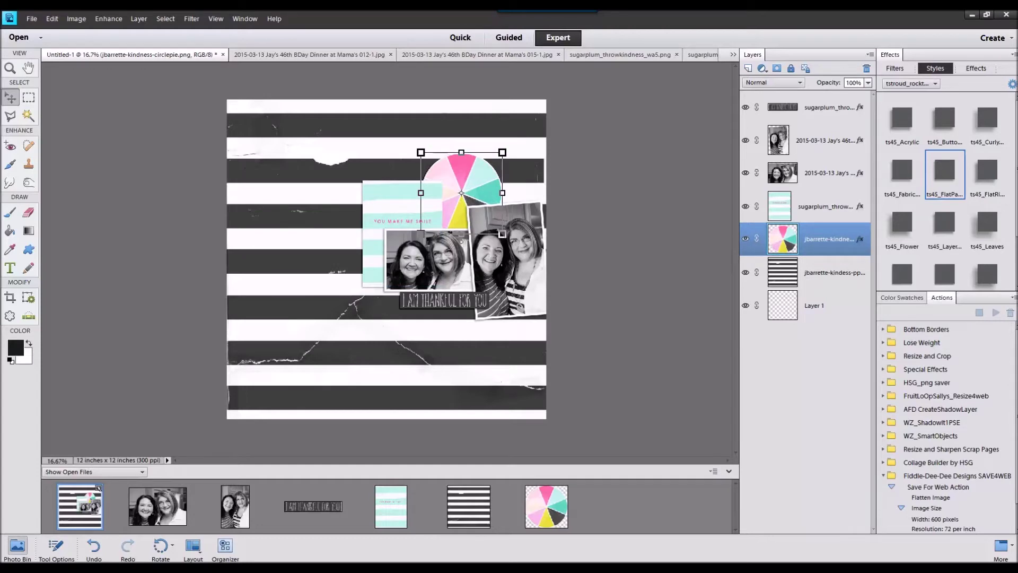
# Add jbarrette-kindness-confetti2.png above the card layer, give it a ts45 shadow style, and scatter it over the card's left side.
pyautogui.moveTo(1017, 424); pyautogui.dragTo(656, 511)
pyautogui.doubleClick(93, 512)
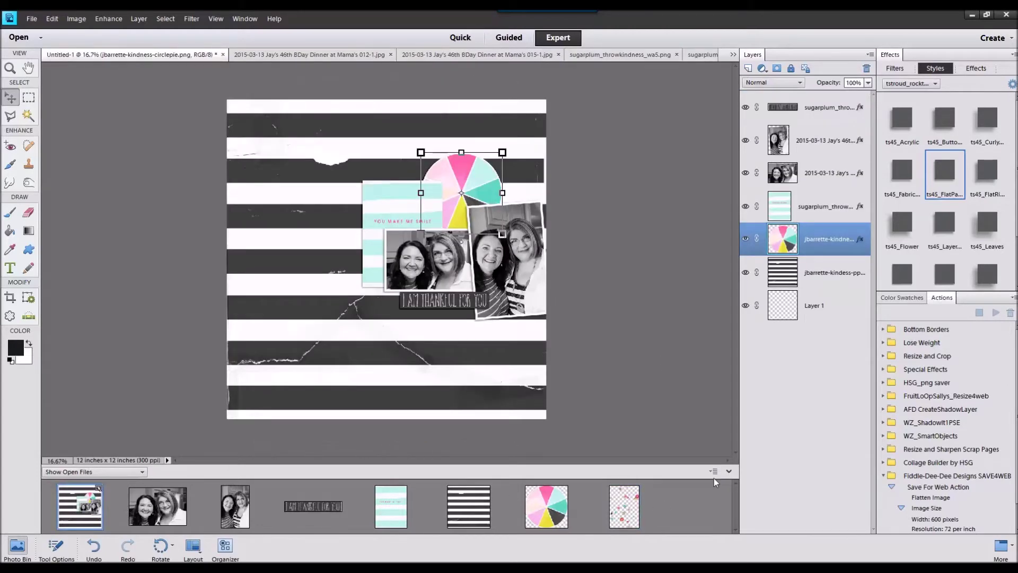
pyautogui.click(807, 216)
pyautogui.moveTo(383, 207); pyautogui.dragTo(384, 209)
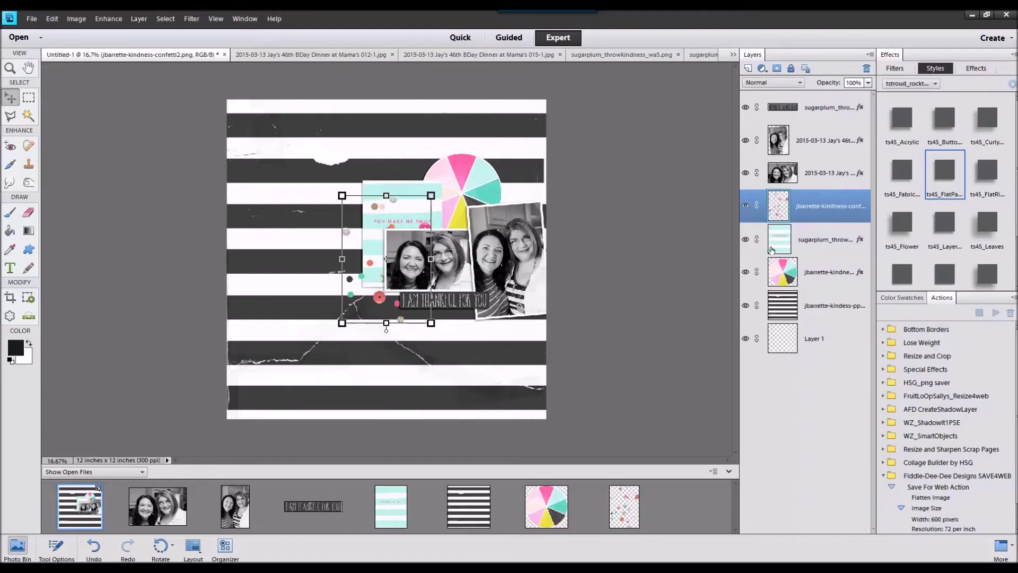
pyautogui.doubleClick(945, 274)
pyautogui.moveTo(389, 200); pyautogui.dragTo(373, 175)
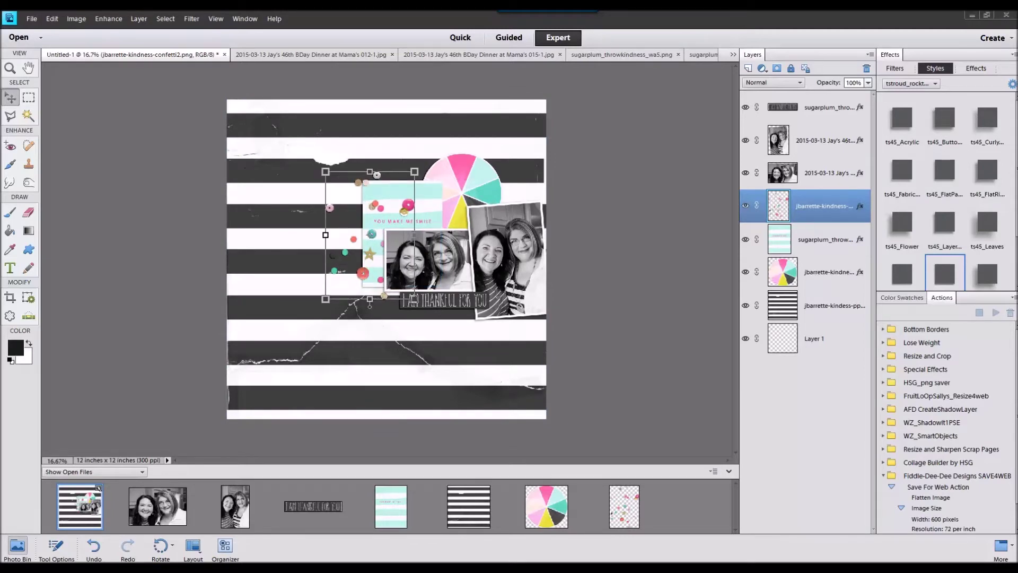
# Close the source files already used and fit the whole layout in the window.
pyautogui.rightClick(629, 524)
pyautogui.click(640, 369)
pyautogui.hotkey('ctrl', '0')
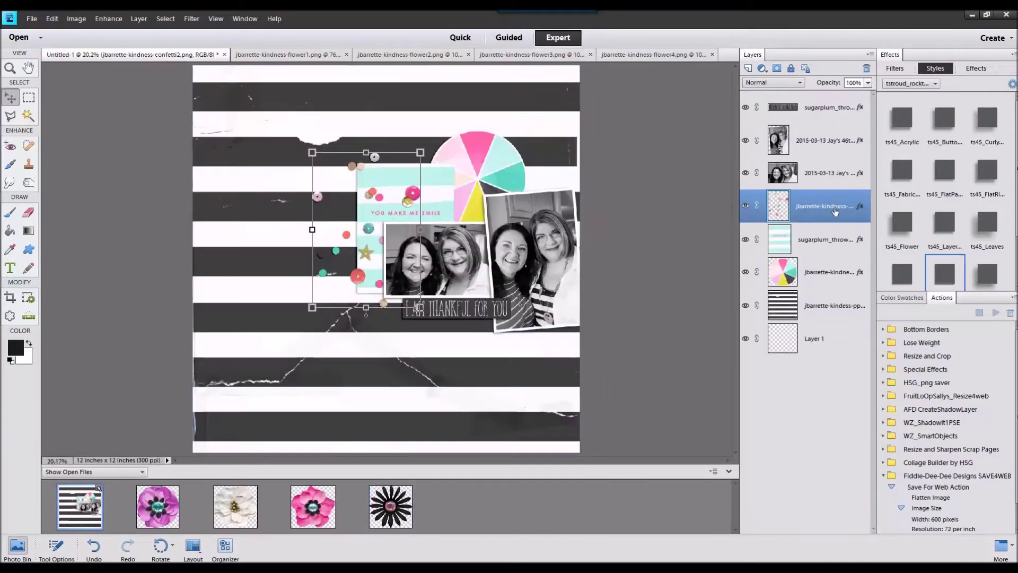
# Add jbarrette-kindness-flower1 through flower4 to the layout, stacked above the word art layer.
pyautogui.click(828, 108)
pyautogui.moveTo(165, 504); pyautogui.dragTo(334, 366)
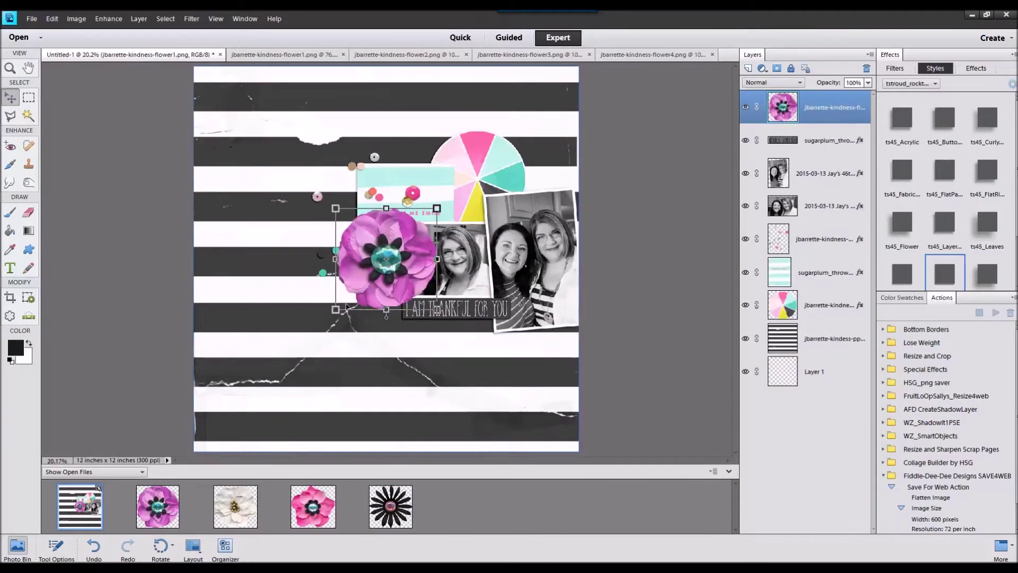
pyautogui.moveTo(235, 506); pyautogui.dragTo(334, 366)
pyautogui.moveTo(313, 507); pyautogui.dragTo(336, 367)
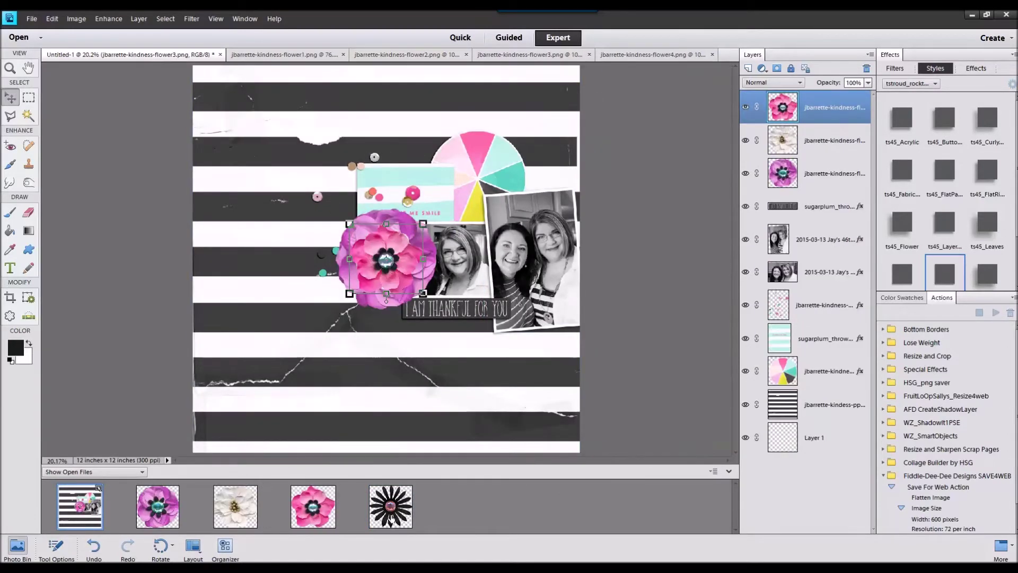
pyautogui.moveTo(390, 506); pyautogui.dragTo(340, 366)
# Shrink the four flowers together to about half size at the horizontal photo's lower left corner and apply the ts45_Flower style.
pyautogui.keyDown('shift'); pyautogui.click(835, 206); pyautogui.keyUp('shift')
pyautogui.moveTo(437, 208); pyautogui.dragTo(383, 251)
pyautogui.click(347, 330)
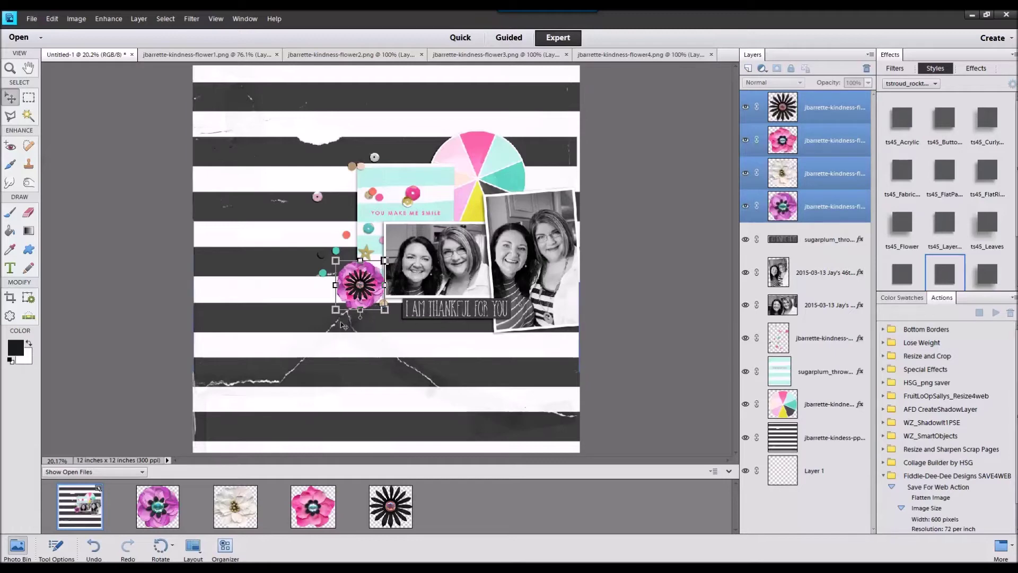
pyautogui.click(902, 226)
pyautogui.click(672, 232)
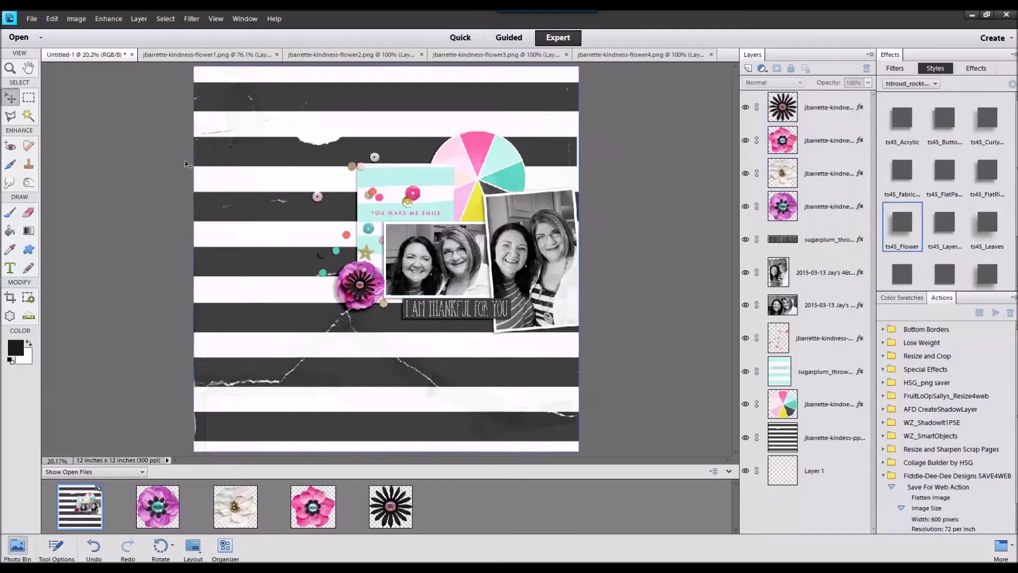
# Spread the stacked flowers into a cluster along the left side of the horizontal photo.
pyautogui.click(235, 176)
pyautogui.scroll(2, 354, 297)
pyautogui.moveTo(362, 288); pyautogui.dragTo(308, 270)
# Apply the ts45_Layer... style to the black flower and move its layer below the other three flowers.
pyautogui.click(387, 255)
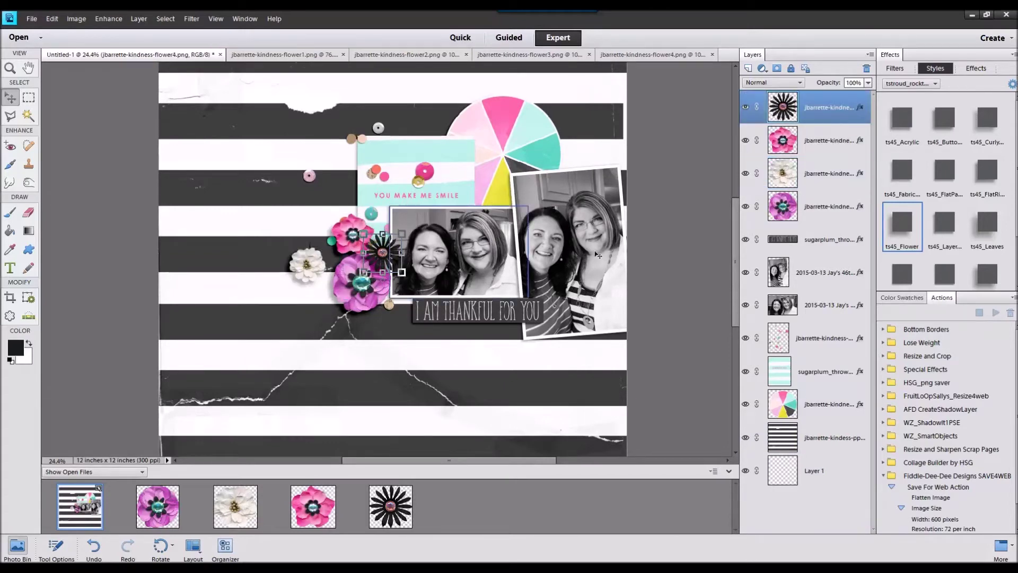
pyautogui.click(952, 219)
pyautogui.moveTo(814, 116); pyautogui.dragTo(814, 209)
# Tighten the pink and purple flowers, stack the white flower on top, and move it to the vertical photo's lower left corner.
pyautogui.moveTo(375, 230); pyautogui.dragTo(377, 239)
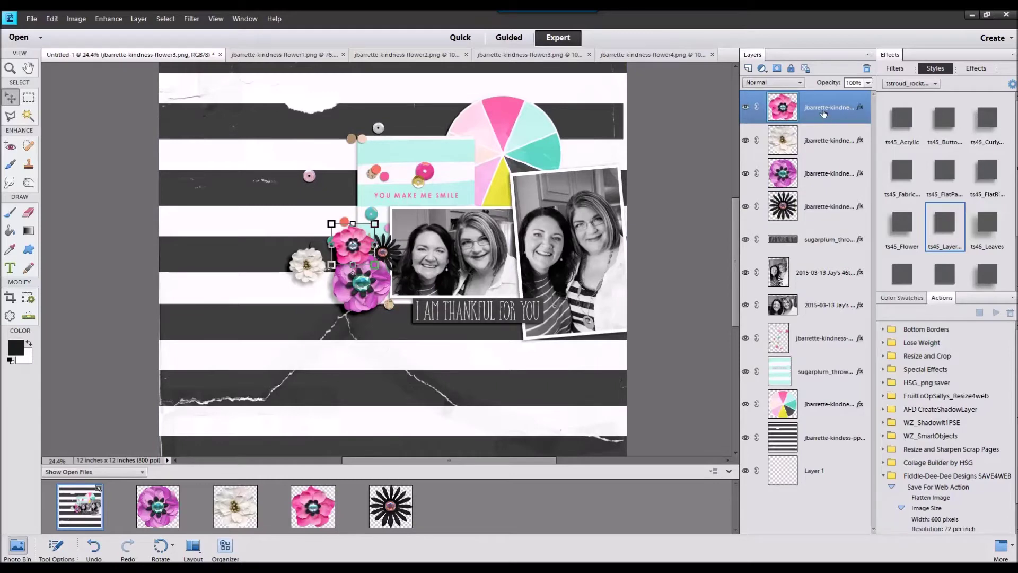
pyautogui.moveTo(823, 113); pyautogui.dragTo(823, 150)
pyautogui.moveTo(365, 285); pyautogui.dragTo(544, 318)
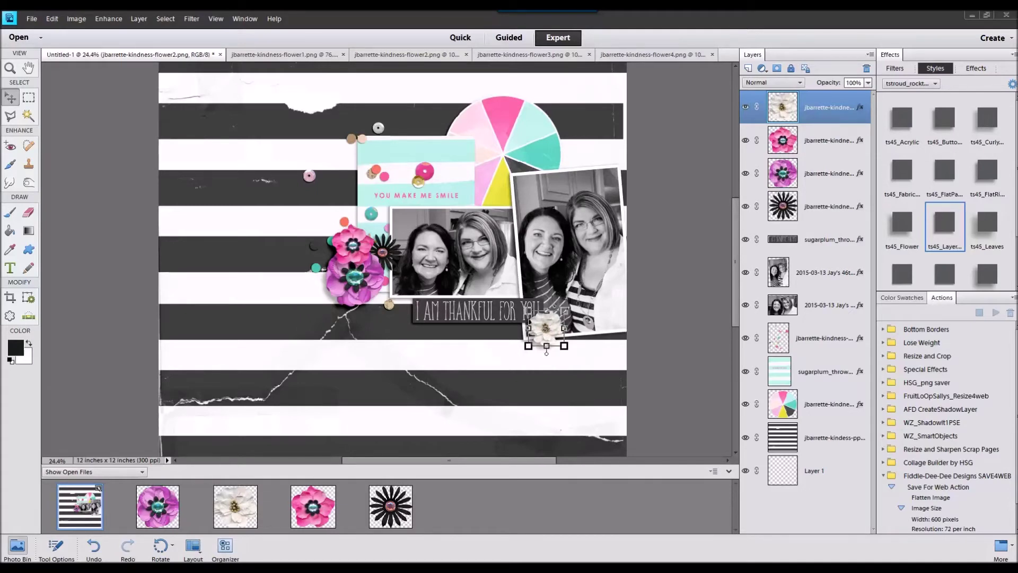
# Add jbarrette-kindness-leaf.png with the ts45_Leaves style, shrunk and tucked behind the left side of the flower cluster.
pyautogui.moveTo(626, 494); pyautogui.dragTo(627, 495)
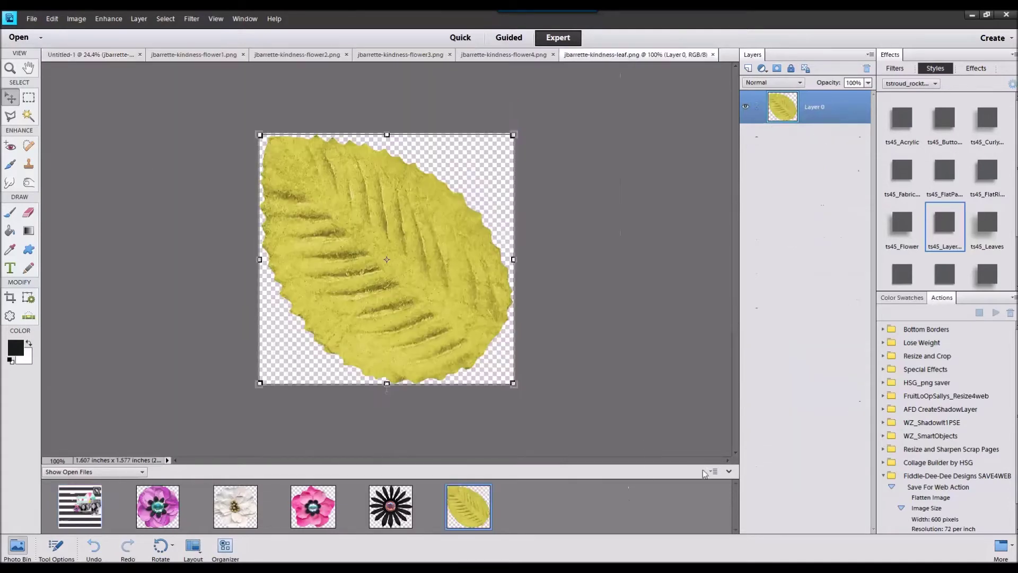
pyautogui.click(90, 507)
pyautogui.moveTo(469, 507); pyautogui.dragTo(345, 258)
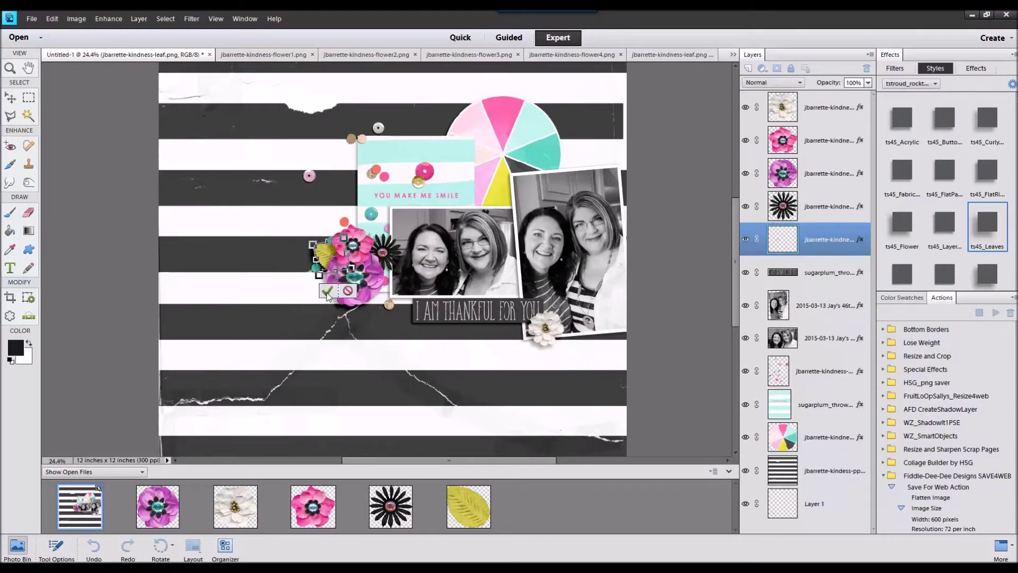
pyautogui.click(326, 291)
# Close the flower and leaf source files.
pyautogui.keyDown('shift'); pyautogui.click(457, 520); pyautogui.keyUp('shift')
pyautogui.rightClick(457, 522)
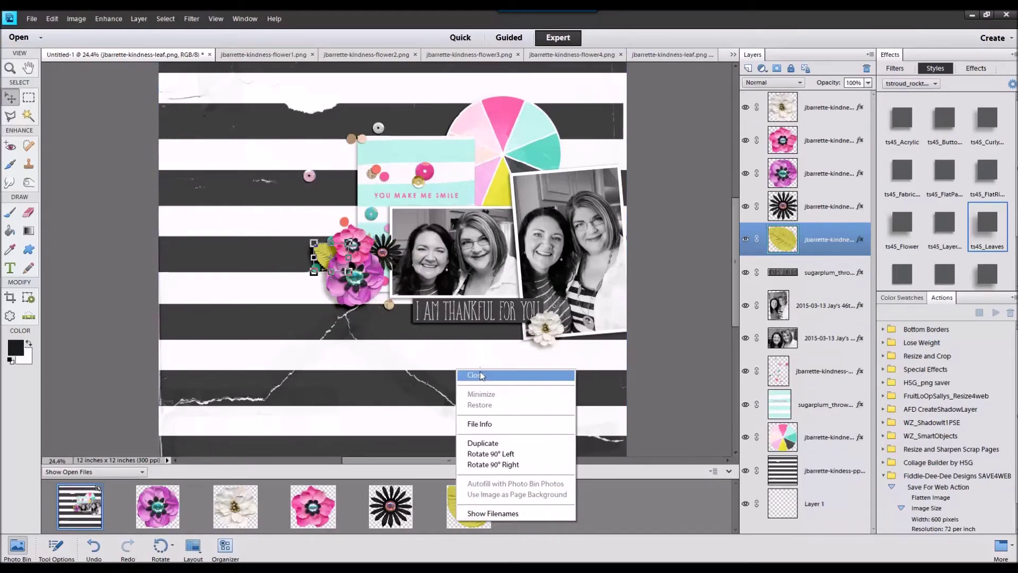
pyautogui.click(477, 375)
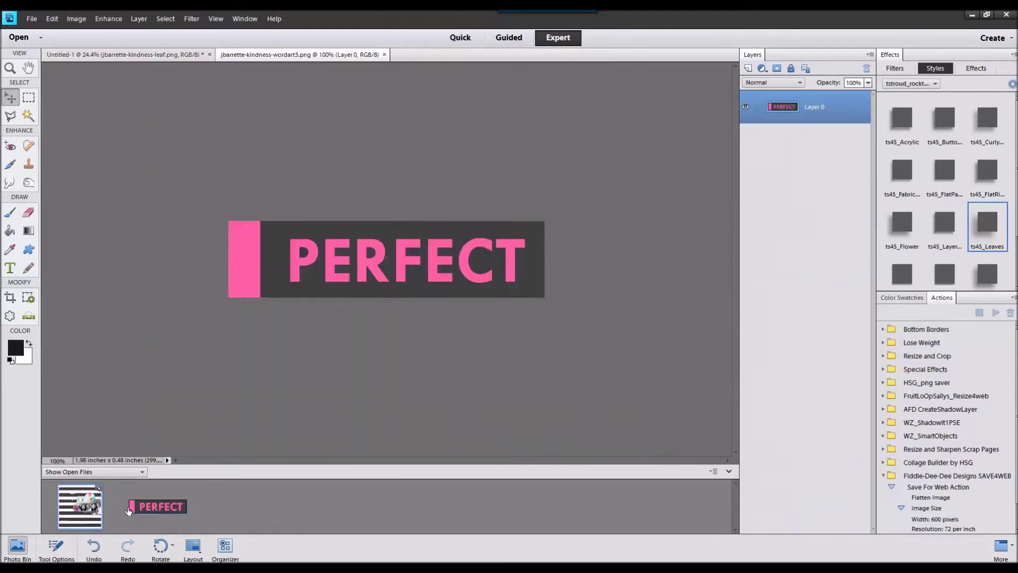
# Add the PERFECT word art jbarrette-kindness-wordart3.png at the page's upper left edge on a white stripe, with the ts45_FlatPa... style.
pyautogui.moveTo(162, 506); pyautogui.dragTo(252, 270)
pyautogui.hotkey('ctrl', '0')
pyautogui.moveTo(401, 250); pyautogui.dragTo(258, 130)
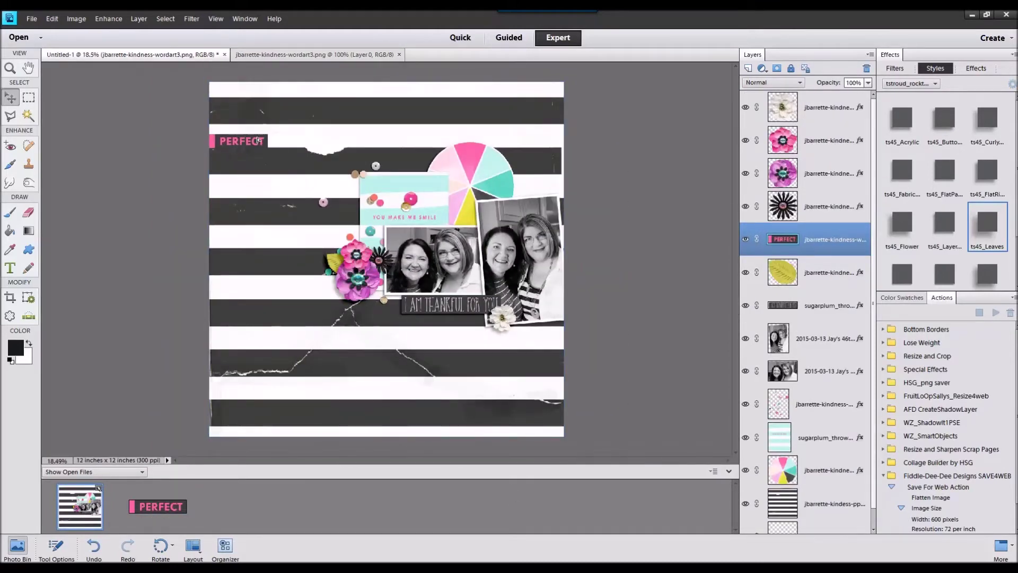
pyautogui.doubleClick(949, 190)
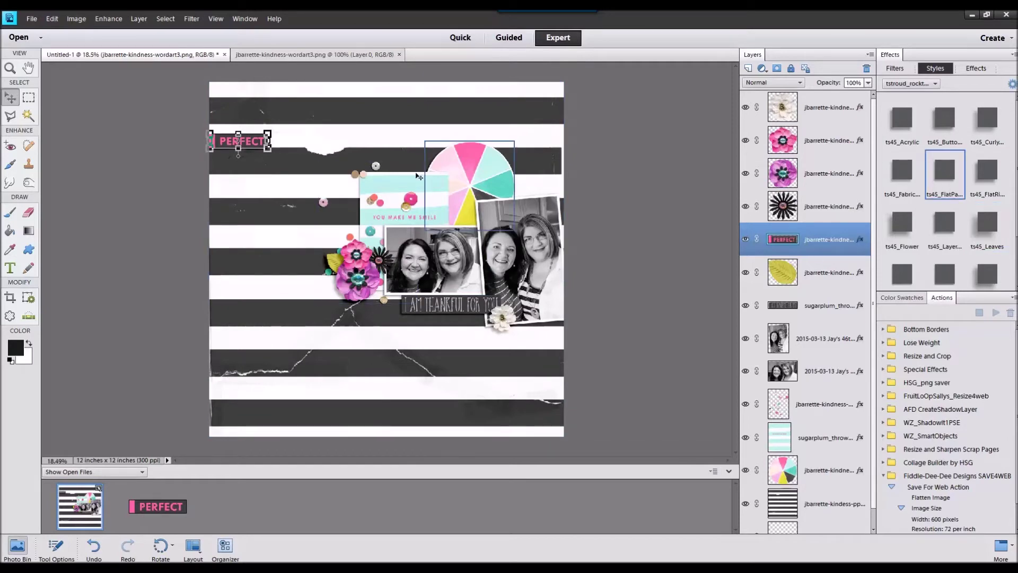
pyautogui.click(708, 215)
pyautogui.moveTo(262, 141); pyautogui.dragTo(263, 135)
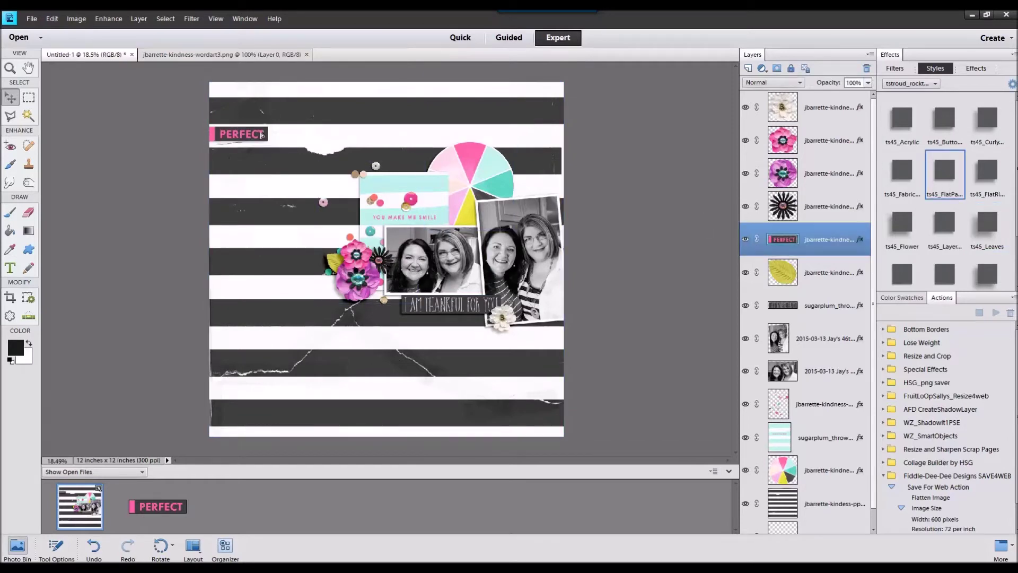
pyautogui.click(262, 136)
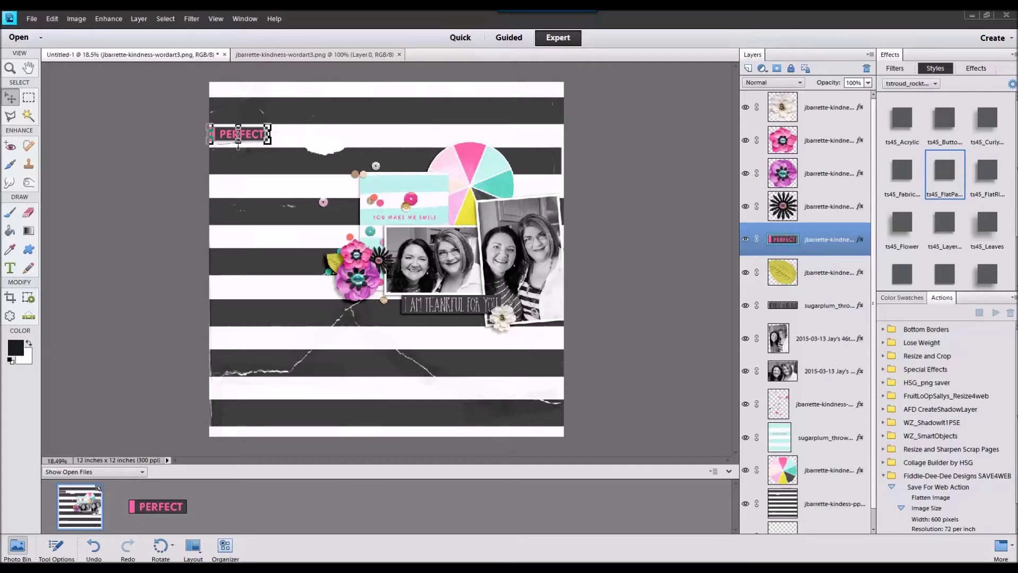
# Add sugarplum_throwkindness_flower1.png beside the white flower at the vertical photo's lower edge and apply the ts45_Layer... style.
pyautogui.moveTo(790, 279); pyautogui.dragTo(609, 508)
pyautogui.doubleClick(72, 503)
pyautogui.moveTo(235, 506); pyautogui.dragTo(526, 330)
pyautogui.click(937, 231)
pyautogui.click(501, 361)
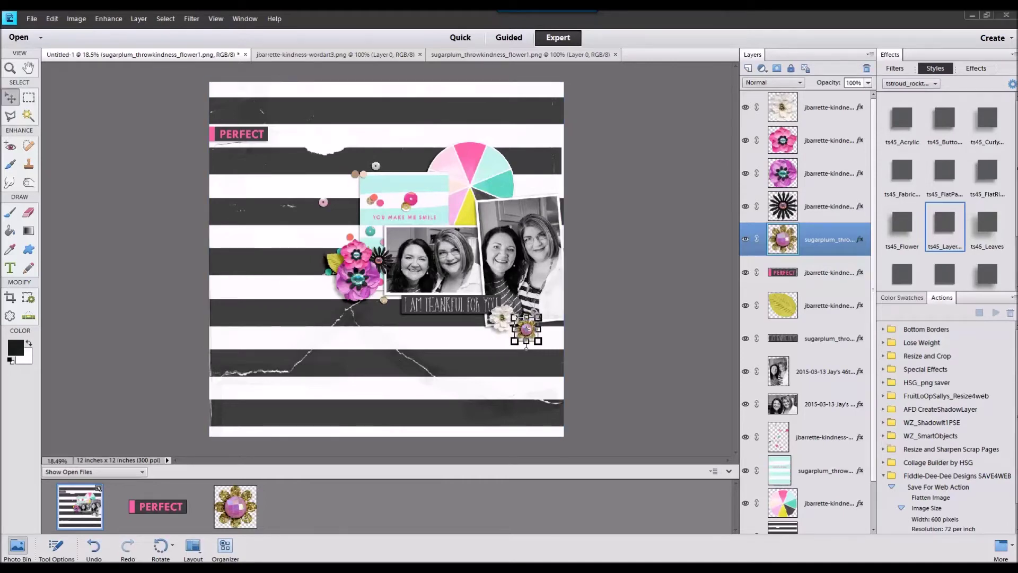
# Add the gold stars from sugarplum_throwkindness_stars1c.png to the page, scattered along the lower edge of the photos.
pyautogui.moveTo(1017, 496); pyautogui.dragTo(572, 499)
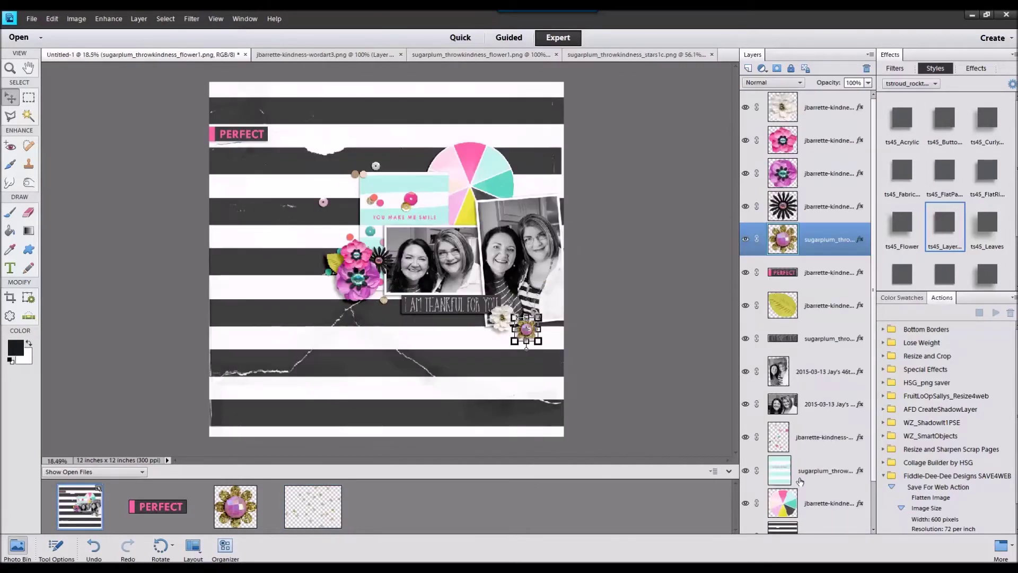
pyautogui.moveTo(399, 246); pyautogui.dragTo(470, 299)
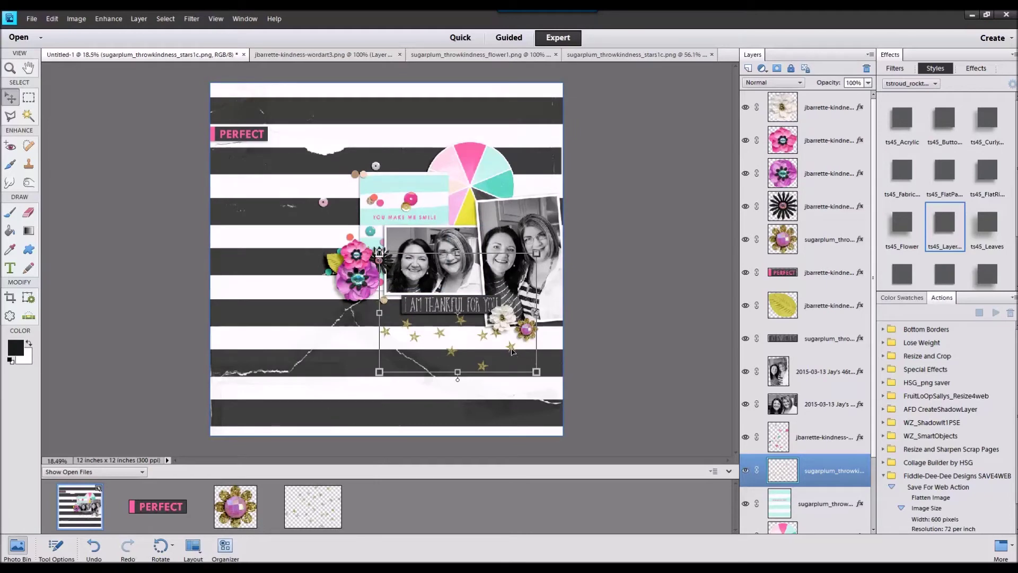
pyautogui.moveTo(511, 351); pyautogui.dragTo(484, 297)
pyautogui.click(52, 18)
pyautogui.click(59, 31)
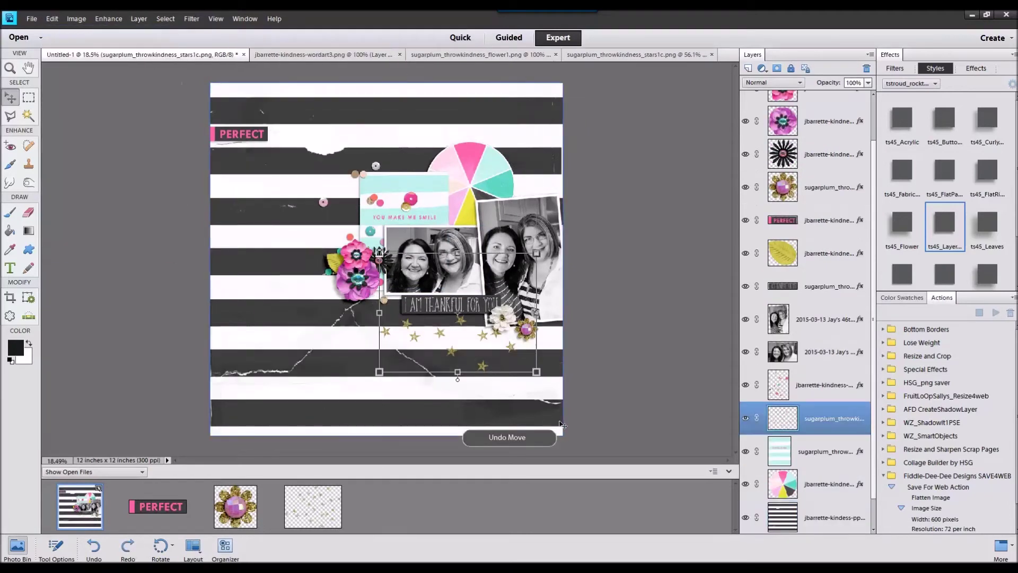
# Duplicate the gold stars up around the card's upper left side and move the copy's layer beneath the card.
pyautogui.moveTo(481, 355); pyautogui.dragTo(396, 222)
pyautogui.moveTo(815, 428); pyautogui.dragTo(794, 468)
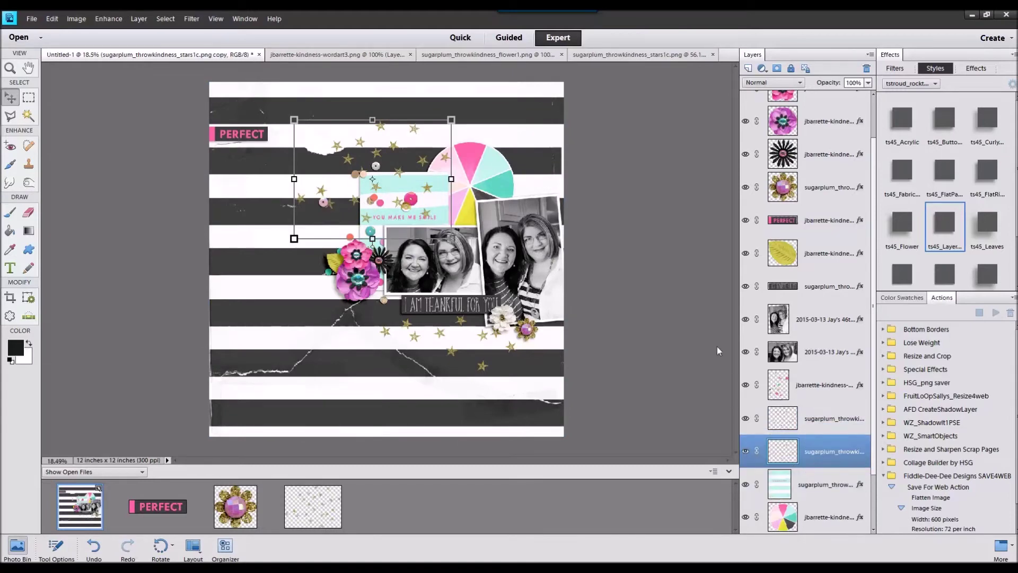
pyautogui.click(610, 246)
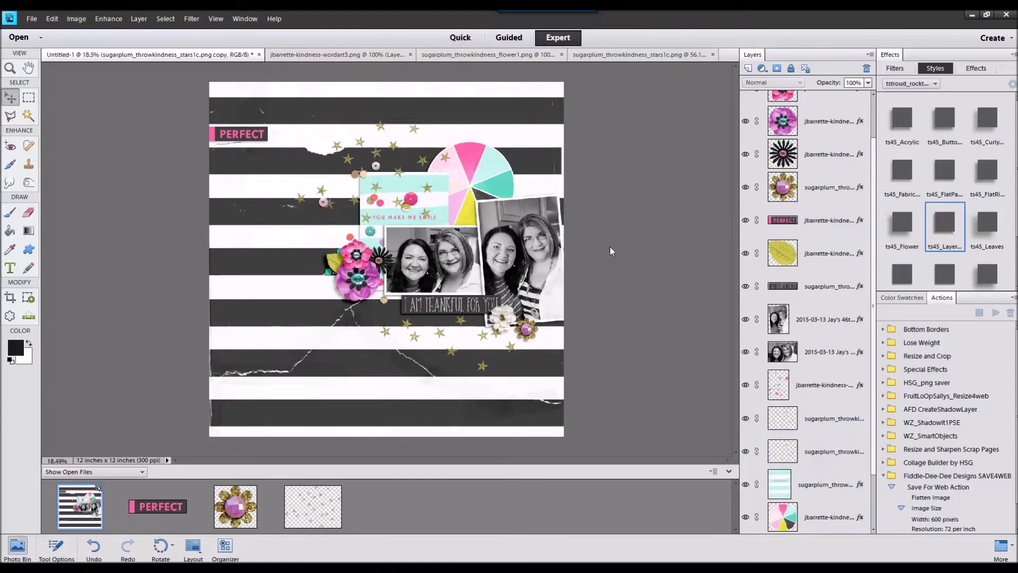
pyautogui.click(428, 187)
pyautogui.moveTo(810, 452); pyautogui.dragTo(809, 485)
pyautogui.click(660, 174)
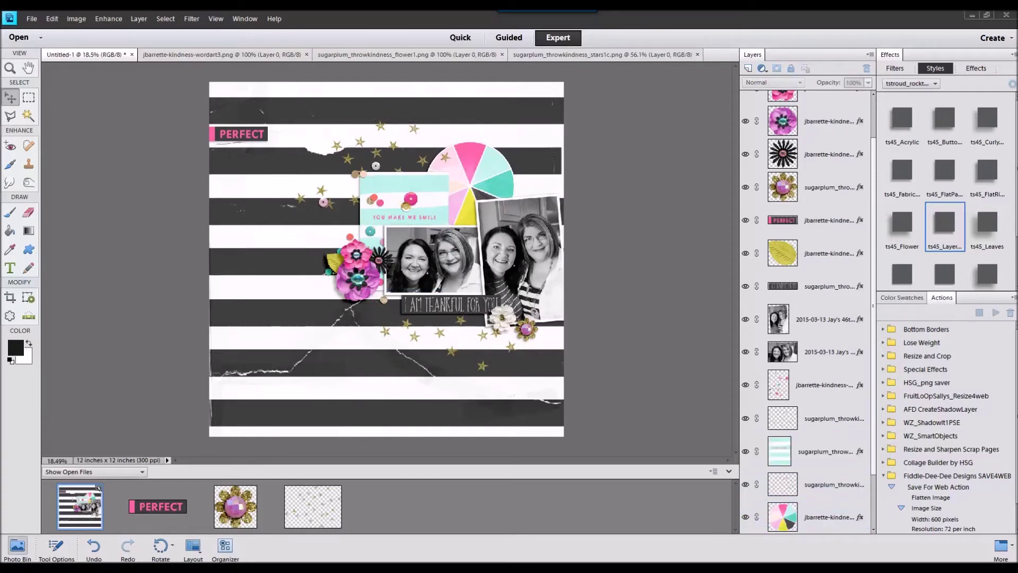
# Add sugarplum_throwkindness_arrow.png with a shadow style below the PERFECT word art, and lower PERFECT onto the black stripe.
pyautogui.moveTo(770, 212); pyautogui.dragTo(456, 488)
pyautogui.doubleClick(81, 508)
pyautogui.moveTo(412, 509); pyautogui.dragTo(331, 172)
pyautogui.click(243, 136)
pyautogui.moveTo(242, 136); pyautogui.dragTo(241, 156)
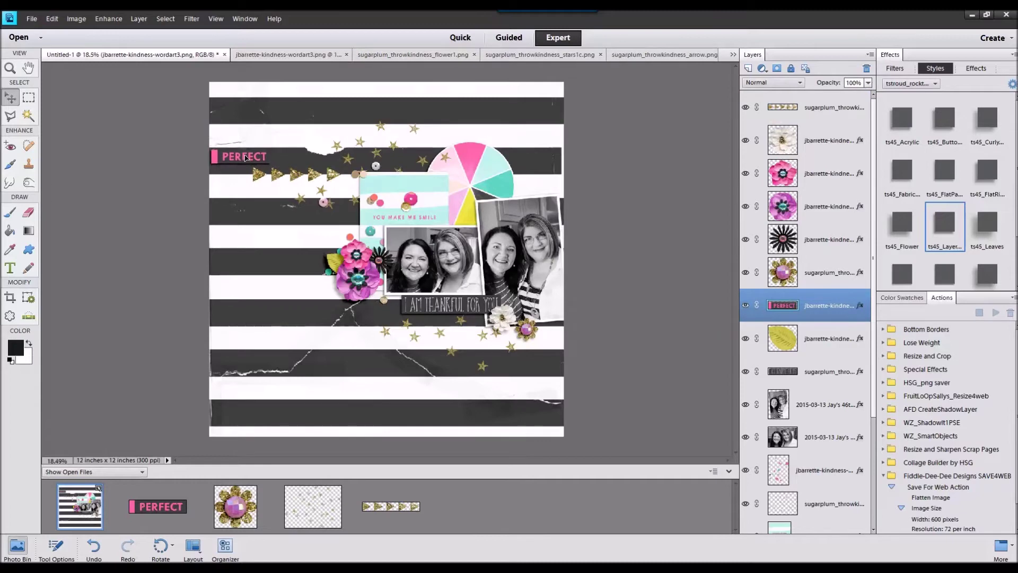
pyautogui.click(297, 175)
pyautogui.click(907, 275)
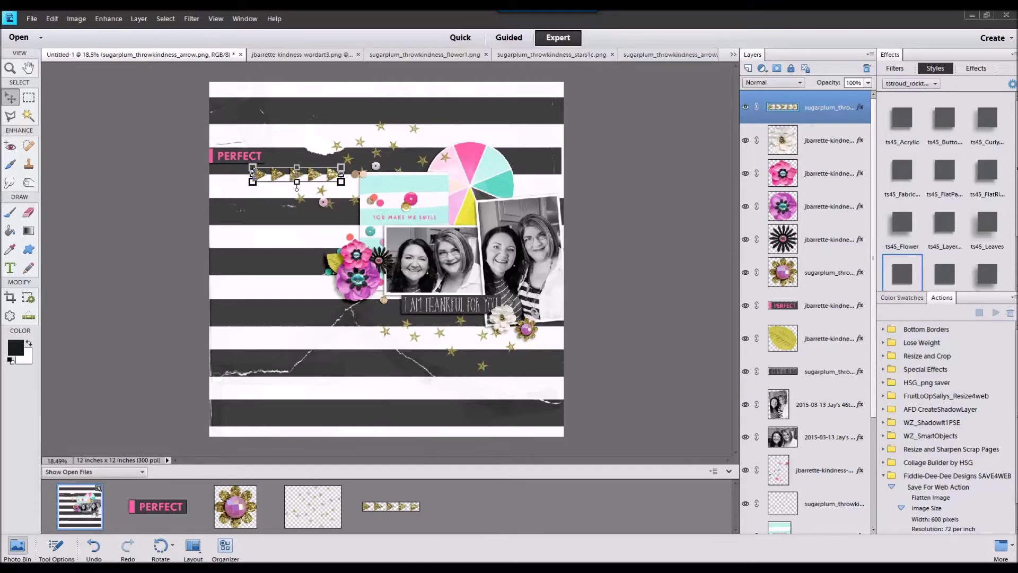
# Place the "you make me smile" word art above PERFECT with a shadow style, and "your smile is like sunshine" just below it.
pyautogui.moveTo(513, 501); pyautogui.dragTo(408, 222)
pyautogui.doubleClick(84, 501)
pyautogui.moveTo(404, 263); pyautogui.dragTo(269, 148)
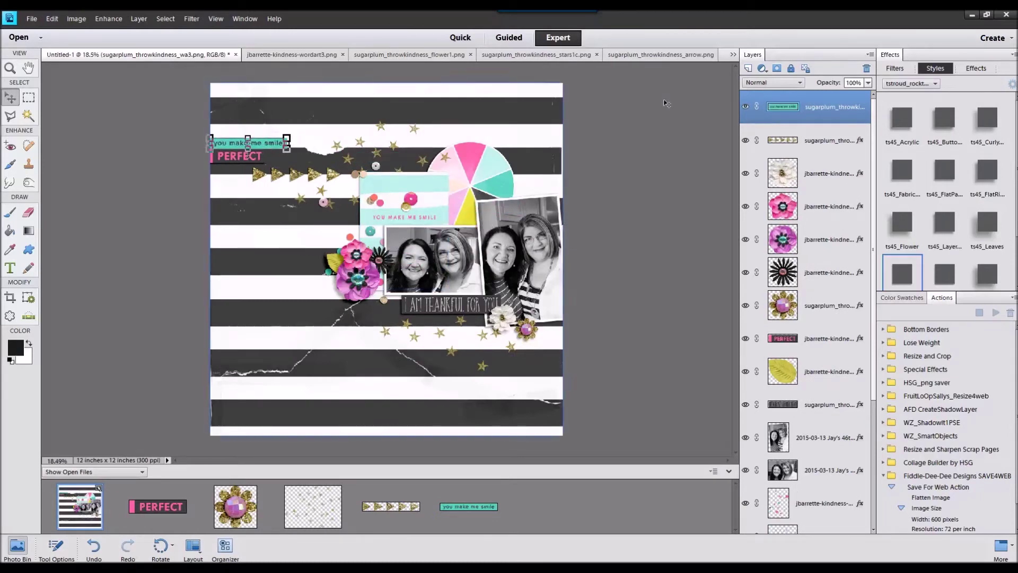
pyautogui.moveTo(811, 120); pyautogui.dragTo(812, 354)
pyautogui.click(938, 276)
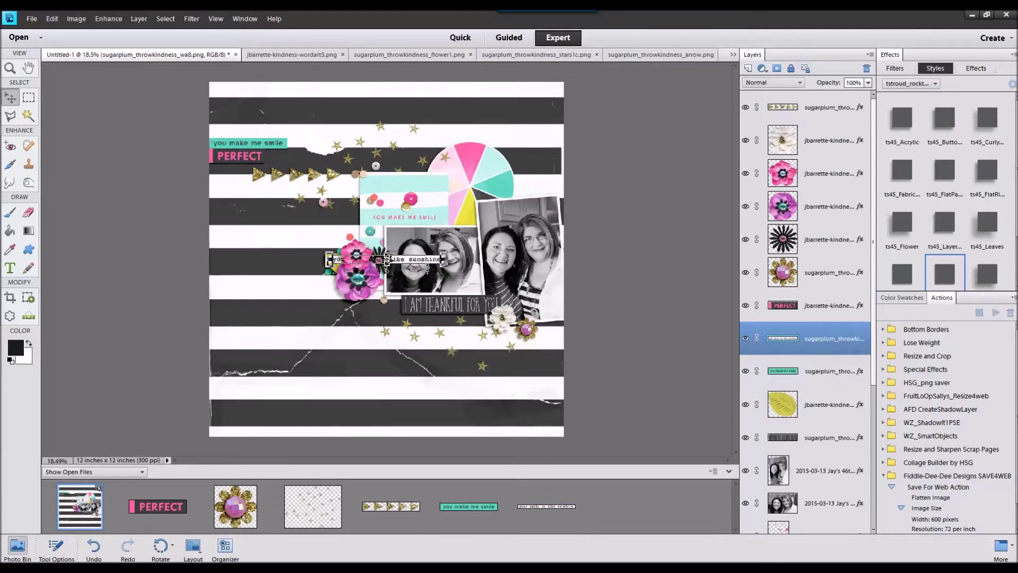
pyautogui.moveTo(386, 267); pyautogui.dragTo(310, 166)
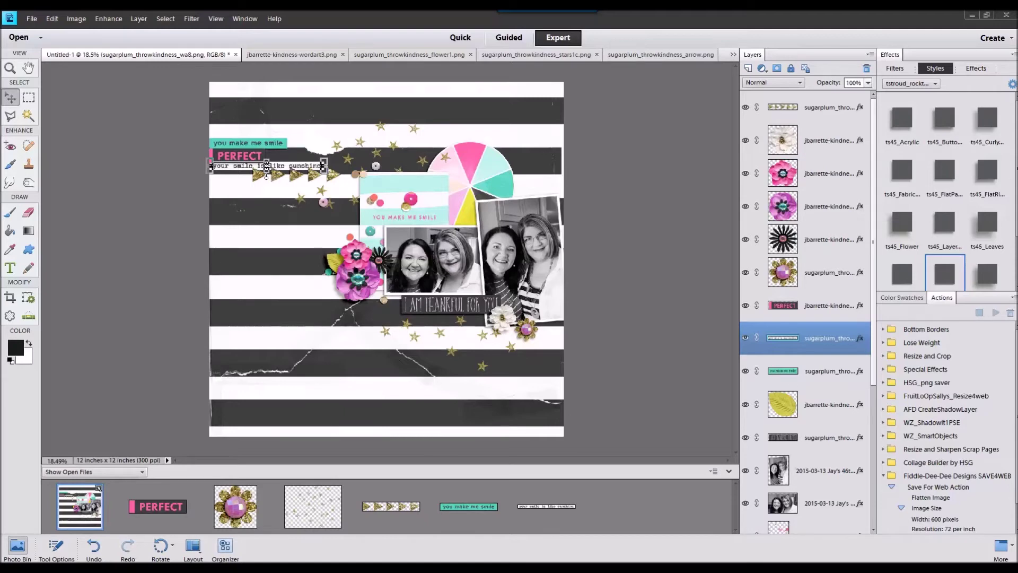
# Add jbarrette-kindness-stitchedtrim.png across the page and apply the ts45_FlatPa... style.
pyautogui.click(638, 439)
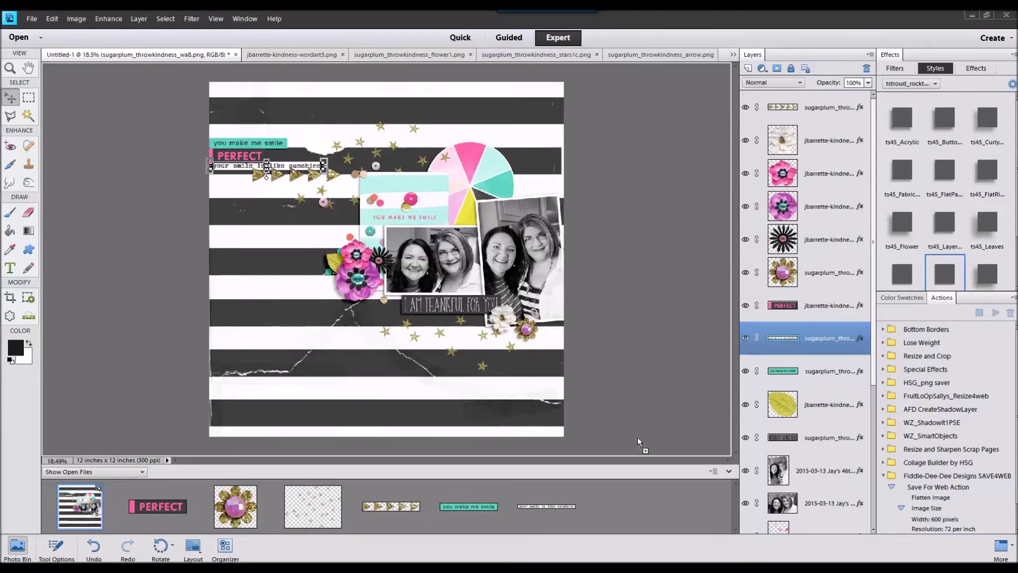
pyautogui.doubleClick(82, 500)
pyautogui.moveTo(624, 507); pyautogui.dragTo(382, 290)
pyautogui.doubleClick(954, 173)
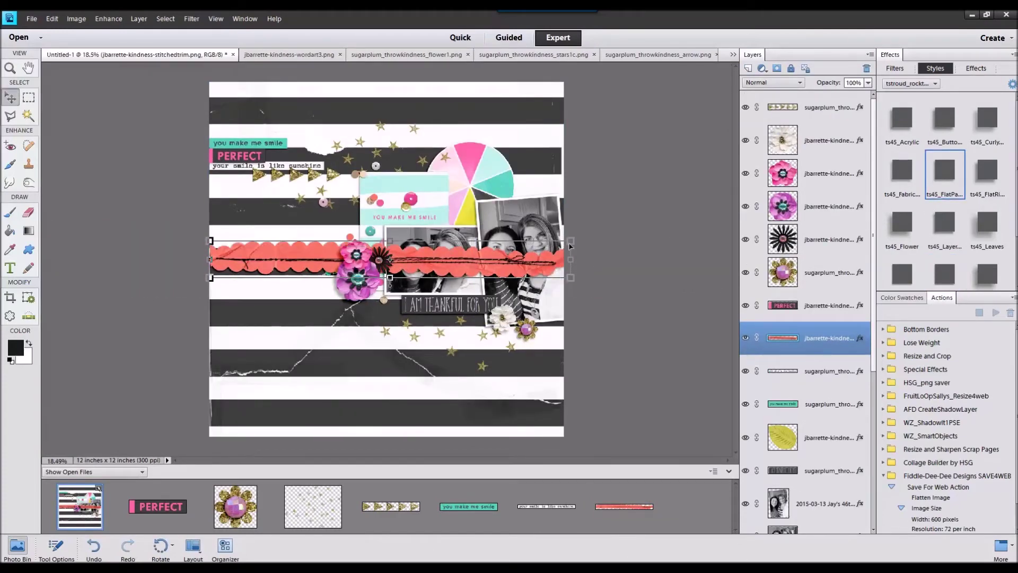
# Shrink the coral stitched trim and tuck it behind the photos and the I AM THANKFUL FOR YOU strip.
pyautogui.moveTo(570, 245); pyautogui.dragTo(438, 254)
pyautogui.moveTo(293, 263); pyautogui.dragTo(363, 303)
pyautogui.click(468, 325)
pyautogui.moveTo(813, 347); pyautogui.dragTo(838, 404)
pyautogui.moveTo(367, 300); pyautogui.dragTo(391, 298)
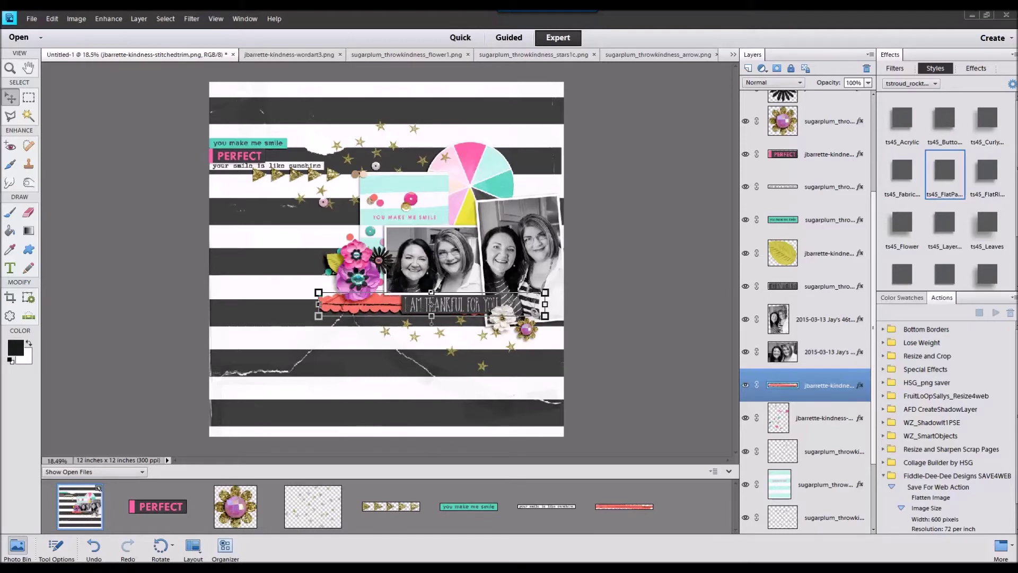
# Open jbarrette-kindness-paint1.png and close the word art, flower, stars, arrow and trim source files.
pyautogui.moveTo(830, 292)
pyautogui.mouseDown()
pyautogui.moveTo(692, 461)
pyautogui.moveTo(691, 495)
pyautogui.mouseUp()
pyautogui.rightClick(165, 505)
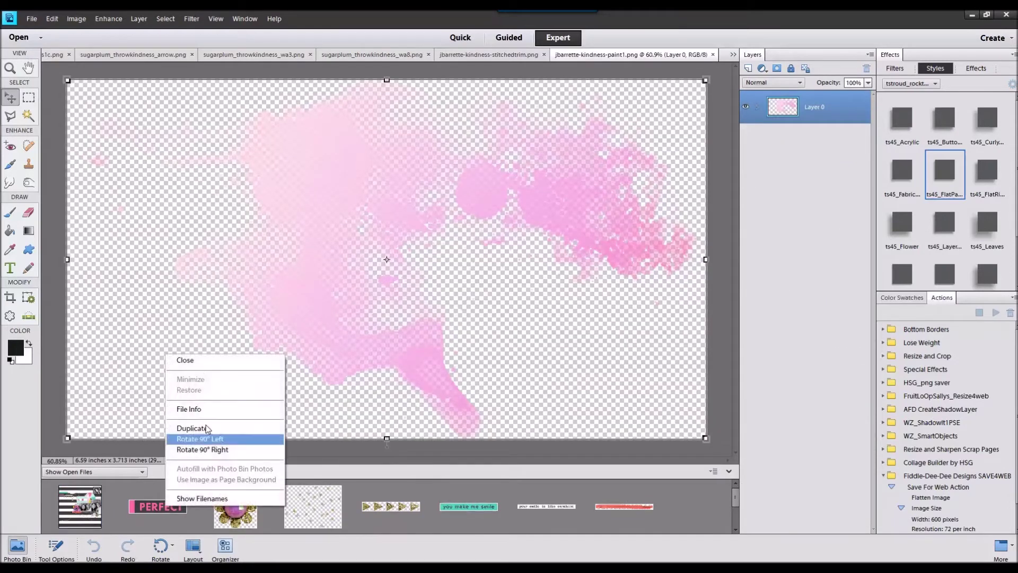
pyautogui.click(204, 355)
pyautogui.moveTo(55, 517); pyautogui.dragTo(335, 525)
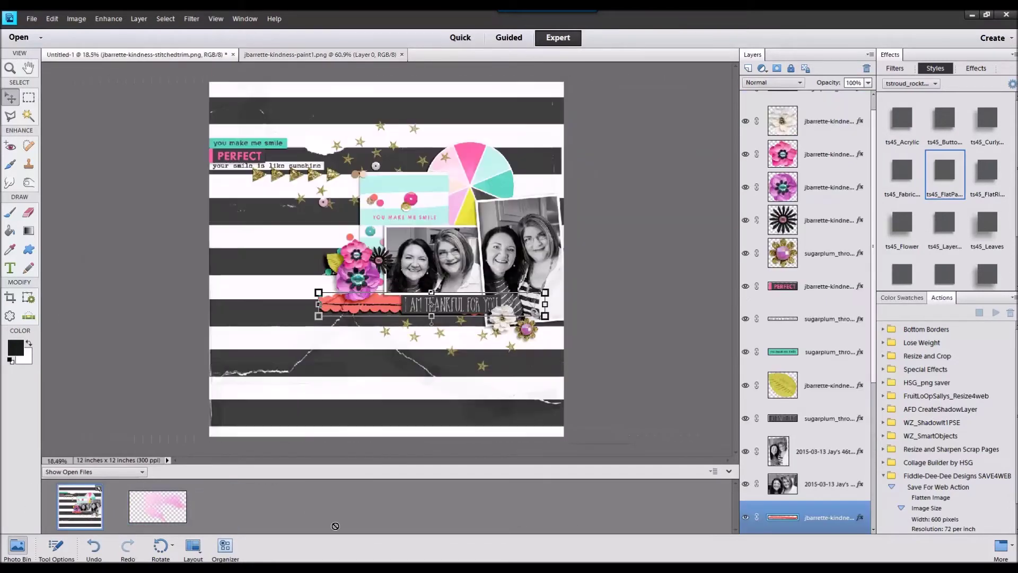
# Add the pink paint splash directly above the striped background, behind the left side of the flower cluster.
pyautogui.scroll(-5, 807, 479)
pyautogui.click(808, 479)
pyautogui.moveTo(175, 506)
pyautogui.mouseDown()
pyautogui.moveTo(394, 249)
pyautogui.moveTo(279, 192)
pyautogui.moveTo(289, 234)
pyautogui.moveTo(281, 214)
pyautogui.mouseUp()
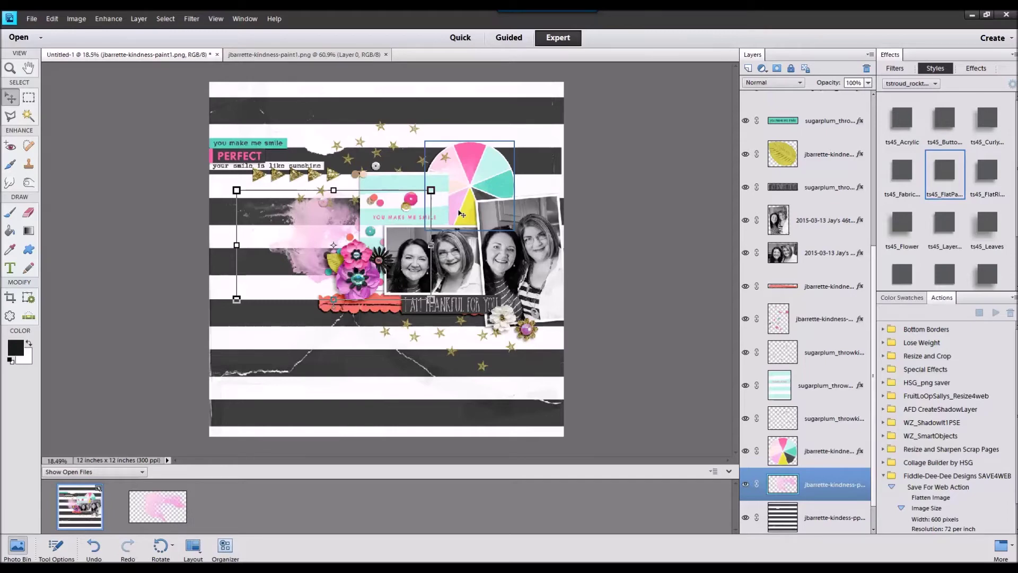
# Add jbarrette-kindness-paint2.png behind the vertical photo and jbarrette-kindness-paint3.png behind the card and color wheel.
pyautogui.moveTo(1017, 296)
pyautogui.mouseDown()
pyautogui.moveTo(650, 404)
pyautogui.moveTo(594, 507)
pyautogui.mouseUp()
pyautogui.doubleClick(79, 509)
pyautogui.moveTo(236, 506)
pyautogui.mouseDown()
pyautogui.moveTo(339, 212)
pyautogui.moveTo(423, 303)
pyautogui.moveTo(506, 178)
pyautogui.mouseUp()
pyautogui.moveTo(1017, 339)
pyautogui.mouseDown()
pyautogui.moveTo(757, 475)
pyautogui.moveTo(590, 498)
pyautogui.mouseUp()
pyautogui.doubleClick(93, 499)
pyautogui.moveTo(318, 510)
pyautogui.mouseDown()
pyautogui.moveTo(371, 208)
pyautogui.moveTo(391, 171)
pyautogui.moveTo(378, 173)
pyautogui.moveTo(385, 132)
pyautogui.moveTo(383, 212)
pyautogui.moveTo(380, 171)
pyautogui.mouseUp()
# Shift the red paint splash slightly lower and add a copy of it extending below the photos.
pyautogui.click(429, 148)
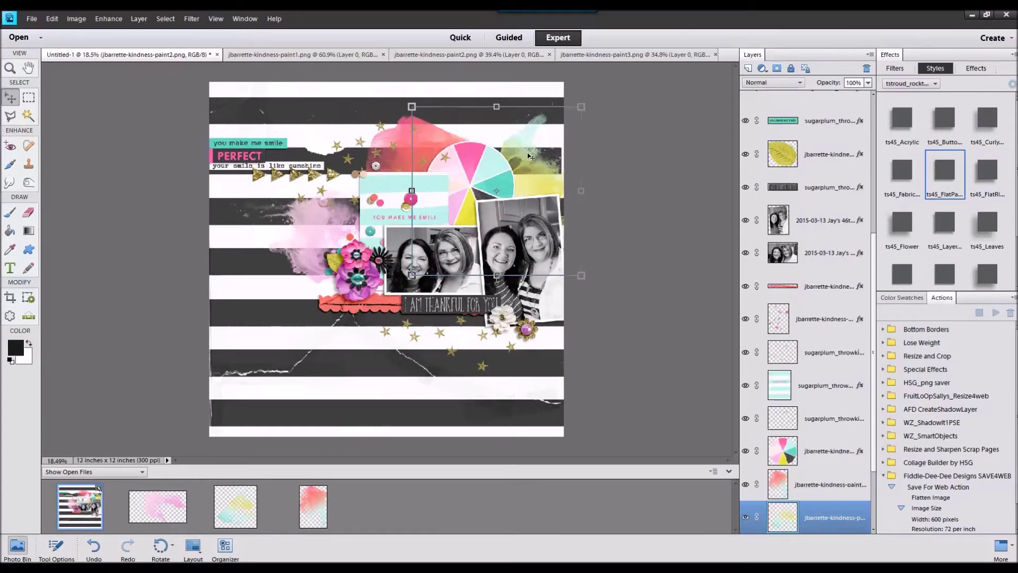
pyautogui.click(428, 144)
pyautogui.moveTo(428, 145)
pyautogui.mouseDown()
pyautogui.moveTo(465, 229)
pyautogui.moveTo(431, 161)
pyautogui.mouseUp()
pyautogui.click(626, 204)
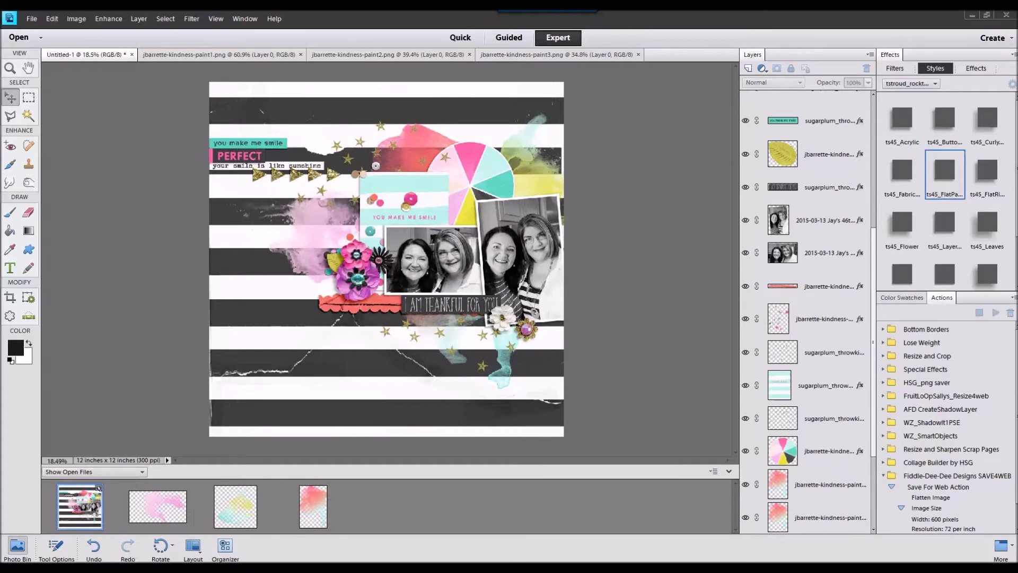
# Add jbarrette-kindness-papercircle.png behind the top of the vertical photo, beside the color wheel, with the ts45_FlatPa... style.
pyautogui.moveTo(530, 452); pyautogui.dragTo(413, 503)
pyautogui.doubleClick(89, 499)
pyautogui.moveTo(493, 206); pyautogui.dragTo(528, 206)
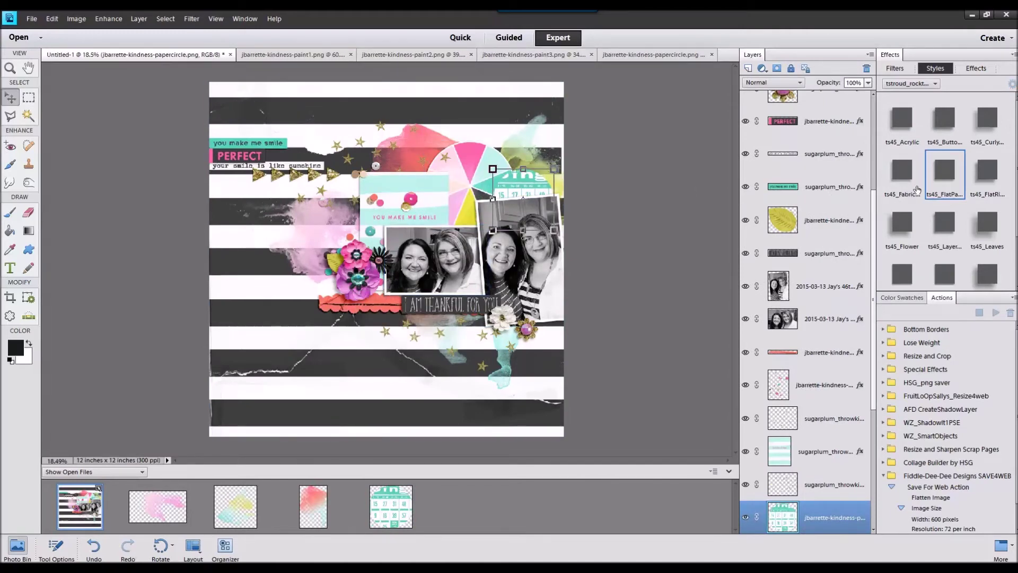
pyautogui.click(935, 179)
# Add the star brad jbarrette-kindness-brad3.png at the color wheel's center with the ts45_FlatPa... style.
pyautogui.moveTo(746, 310); pyautogui.dragTo(620, 480)
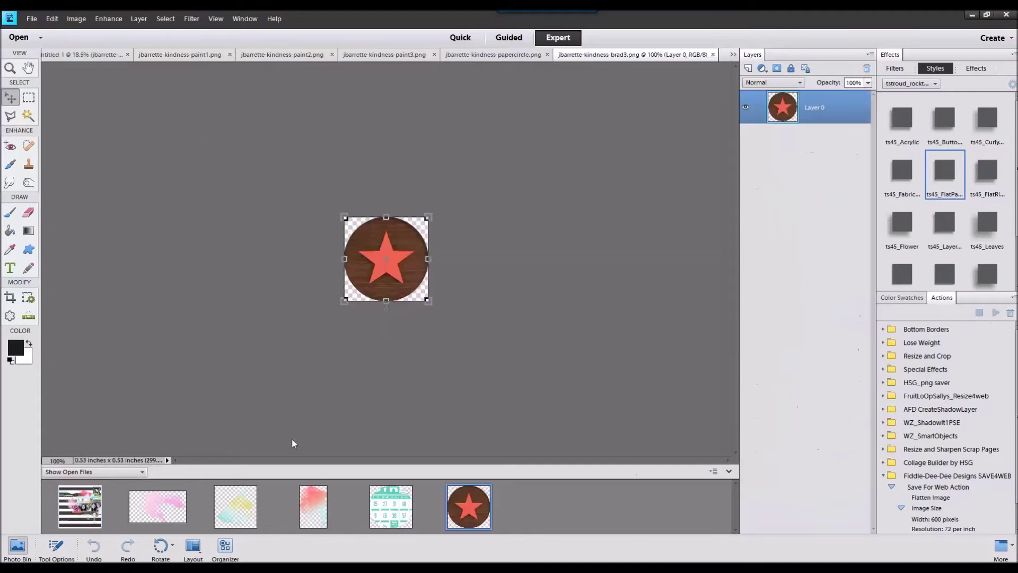
pyautogui.doubleClick(86, 507)
pyautogui.moveTo(468, 508); pyautogui.dragTo(476, 394)
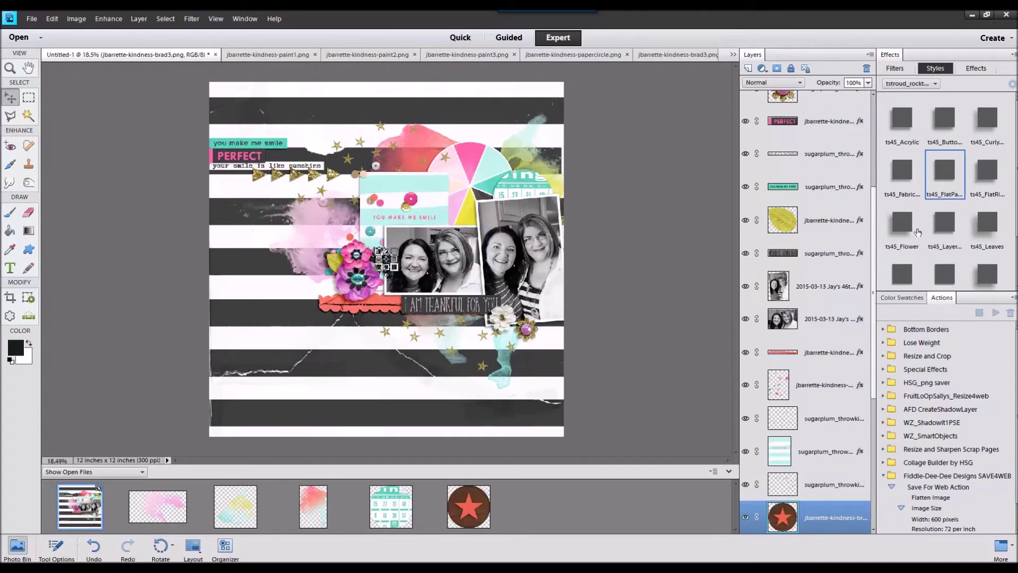
pyautogui.doubleClick(943, 188)
pyautogui.click(637, 233)
pyautogui.click(860, 523)
pyautogui.moveTo(385, 259); pyautogui.dragTo(468, 185)
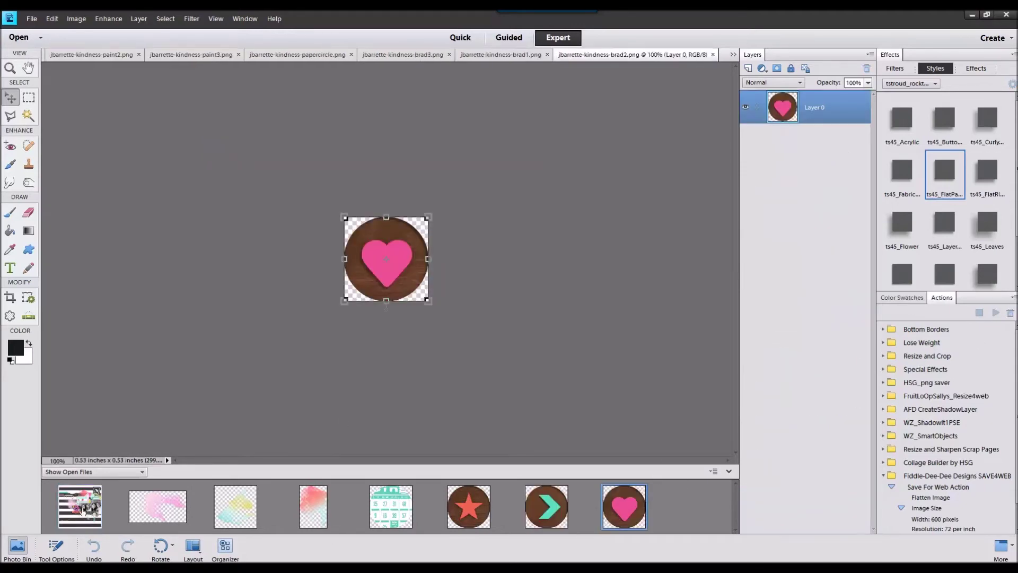
# Add the arrow brad jbarrette-kindness-brad1.png and heart brad jbarrette-kindness-brad2.png, giving both the ts45_FlatPa... style.
pyautogui.click(83, 511)
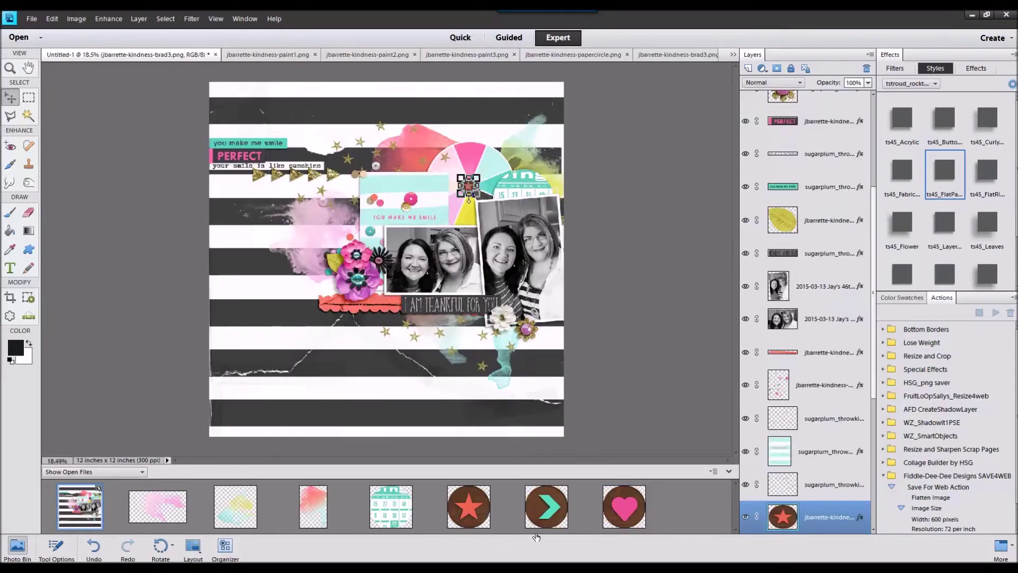
pyautogui.moveTo(624, 506); pyautogui.dragTo(386, 260)
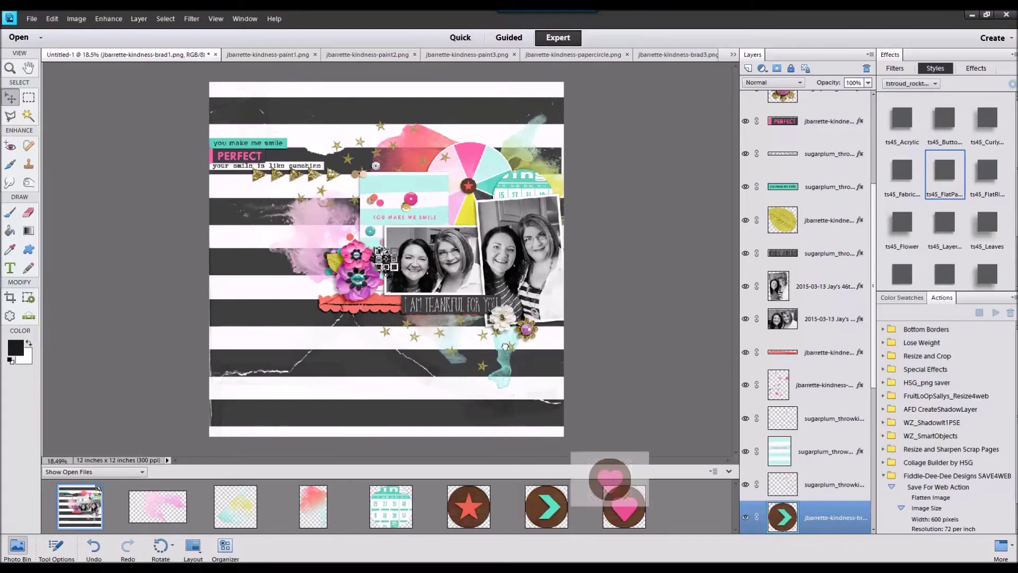
pyautogui.scroll(-2, 831, 513)
pyautogui.keyDown('ctrl'); pyautogui.click(827, 484); pyautogui.keyUp('ctrl')
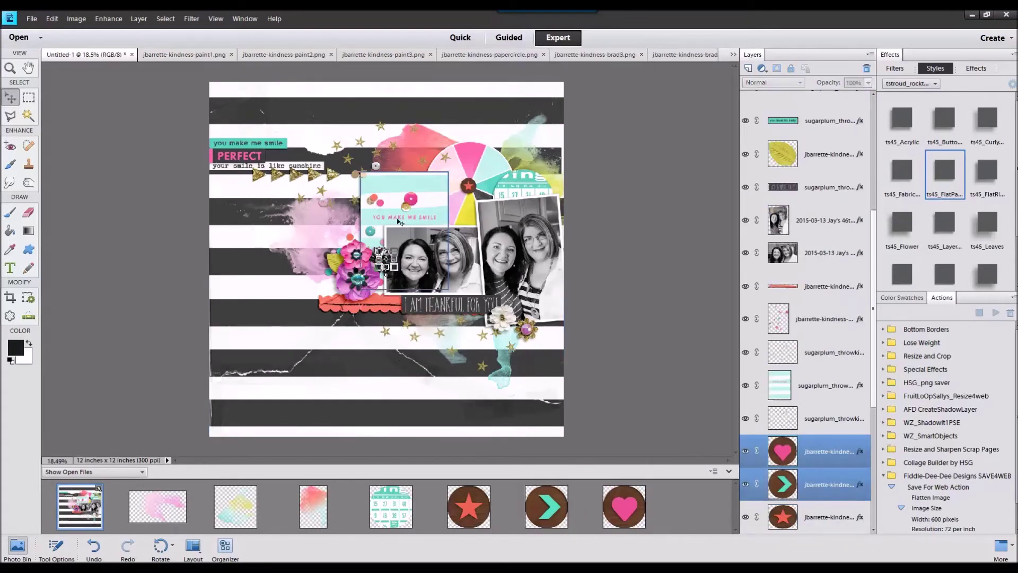
# Place the heart brad on the vertical photo's lower edge above the gold flower, with its layer above the photo.
pyautogui.moveTo(388, 265); pyautogui.dragTo(542, 344)
pyautogui.click(658, 227)
pyautogui.moveTo(811, 453); pyautogui.dragTo(817, 236)
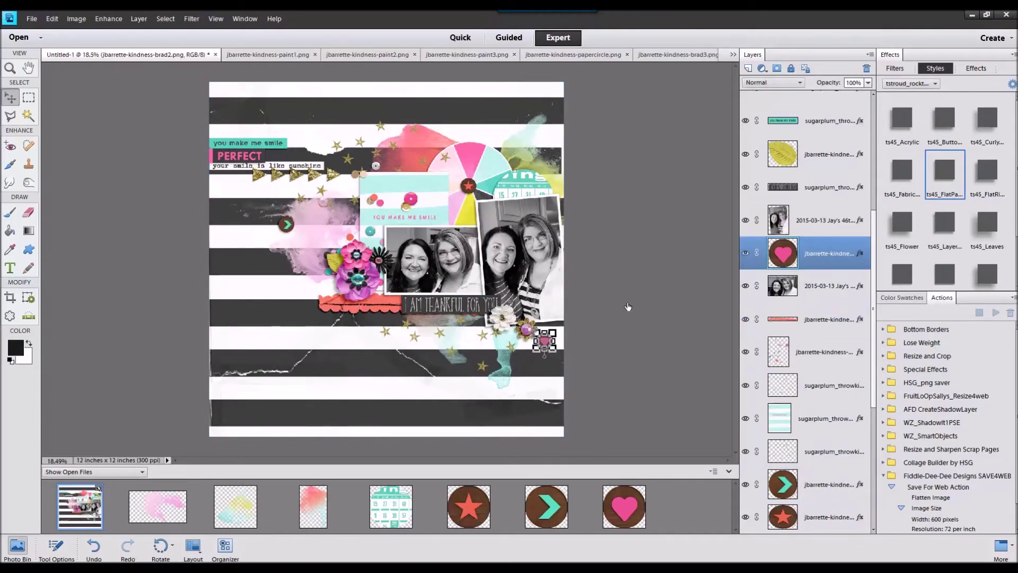
pyautogui.moveTo(544, 342); pyautogui.dragTo(521, 306)
pyautogui.hotkey('ctrl', ']')
pyautogui.click(616, 308)
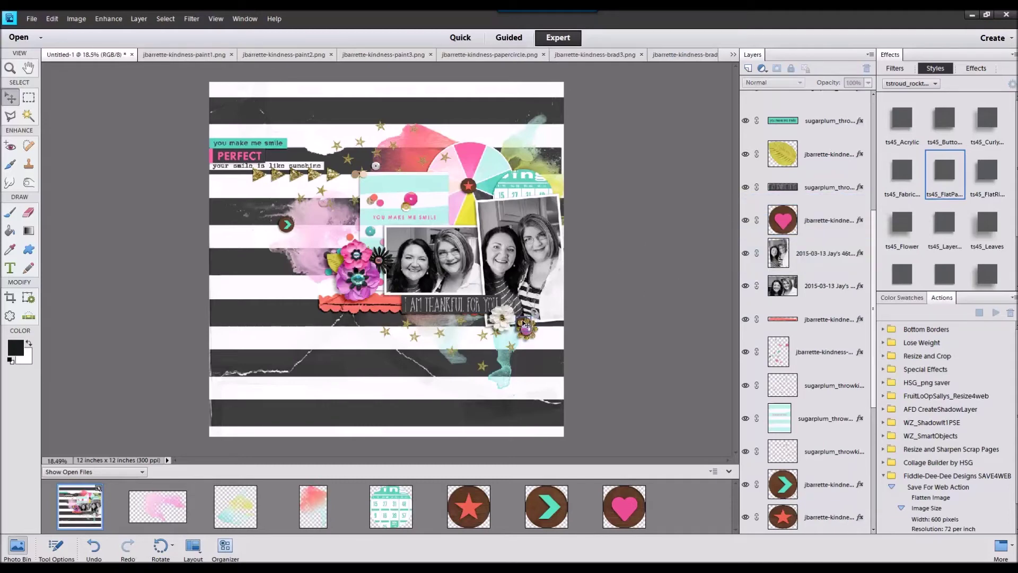
pyautogui.click(524, 312)
pyautogui.click(631, 304)
# Place the arrow brad at the horizontal photo's lower left corner beside the flower cluster, with its layer above both photos.
pyautogui.moveTo(286, 225); pyautogui.dragTo(395, 279)
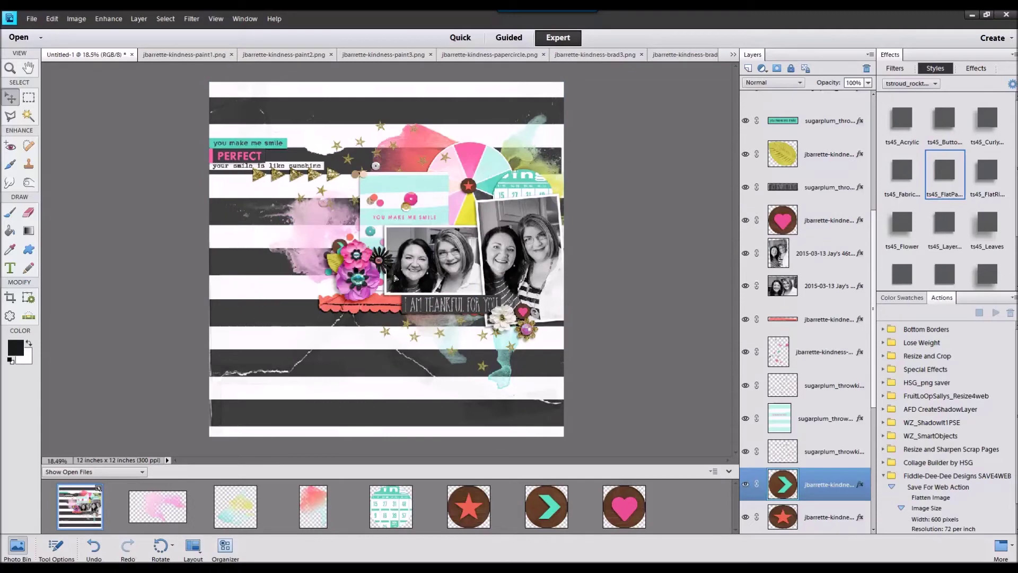
pyautogui.click(394, 310)
pyautogui.moveTo(809, 488); pyautogui.dragTo(807, 304)
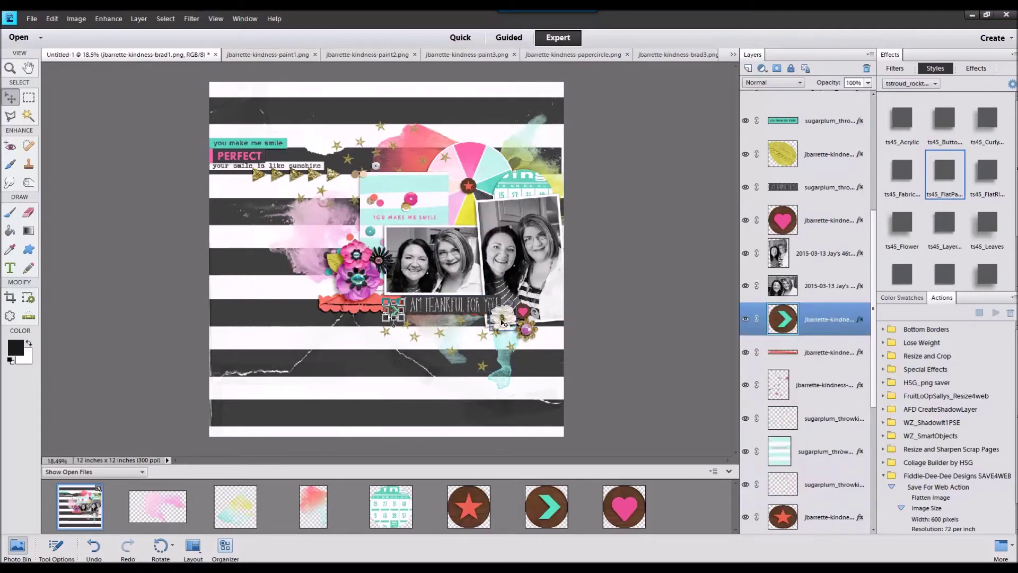
pyautogui.click(625, 307)
pyautogui.moveTo(393, 308); pyautogui.dragTo(383, 298)
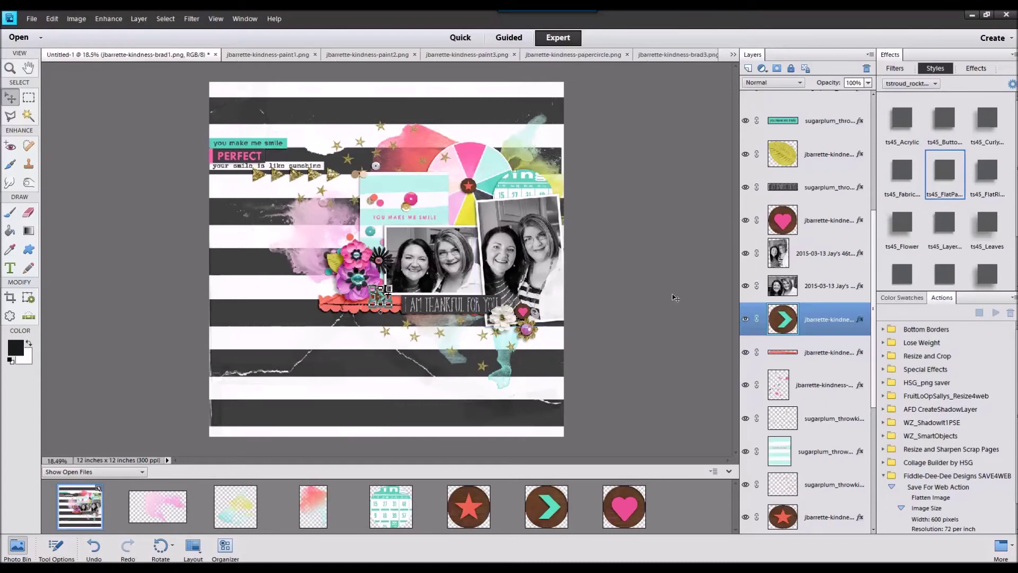
pyautogui.moveTo(816, 319); pyautogui.dragTo(816, 253)
pyautogui.moveTo(380, 300); pyautogui.dragTo(382, 294)
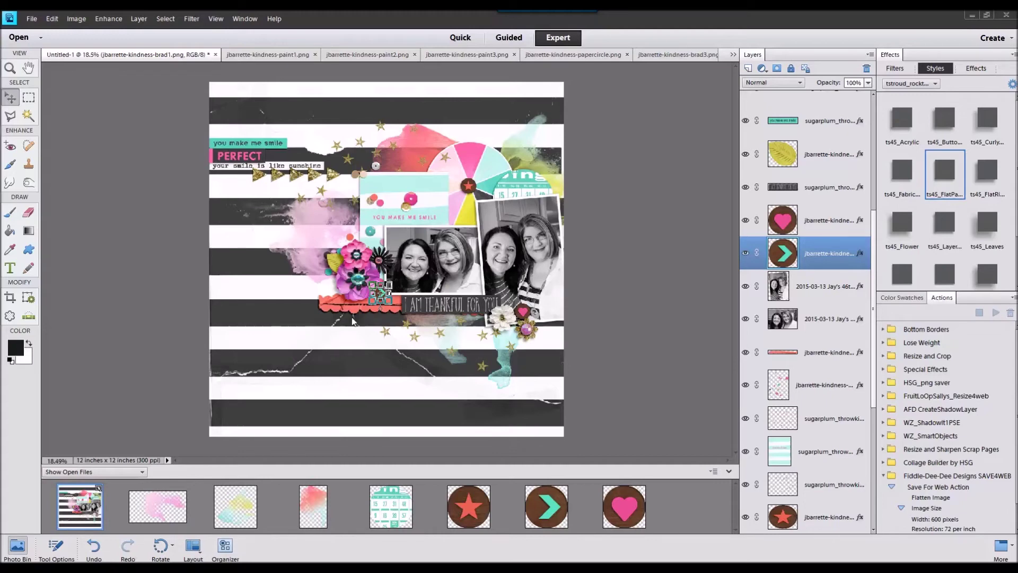
# Close the paint, paper circle and brad source files.
pyautogui.click(169, 501)
pyautogui.rightClick(627, 532)
pyautogui.click(641, 383)
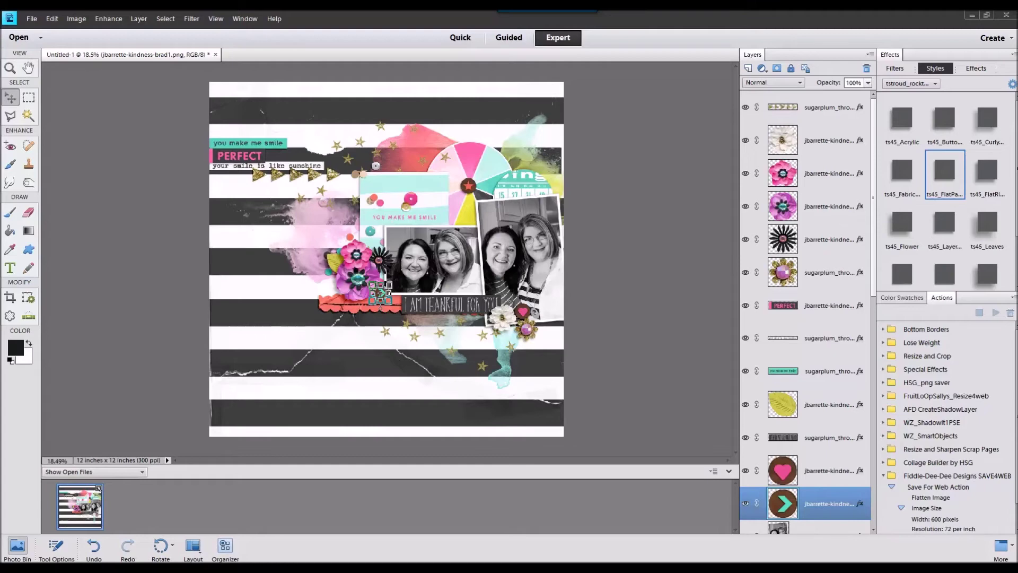
# Add the pink, yellow and teal buttons above the PERFECT word strip's layer, giving all three the ts45_FlatPa... style.
pyautogui.moveTo(586, 493); pyautogui.dragTo(584, 491)
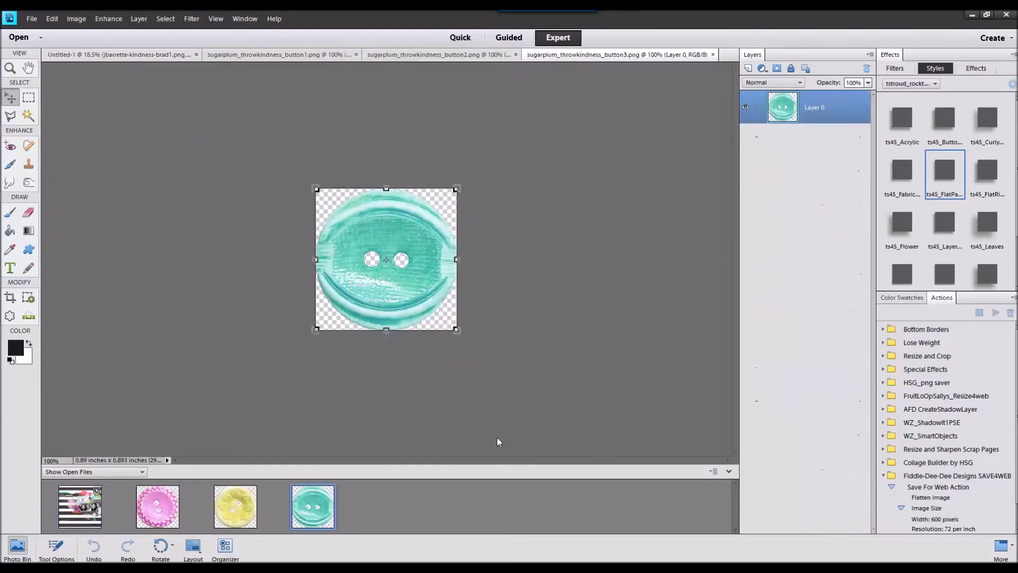
pyautogui.click(93, 514)
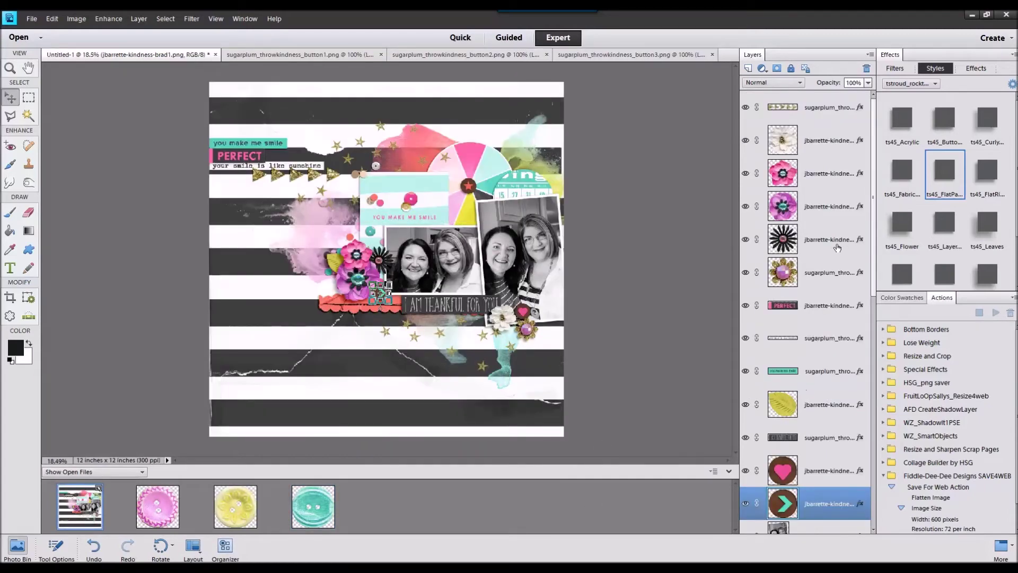
pyautogui.click(827, 308)
pyautogui.moveTo(158, 504); pyautogui.dragTo(270, 403)
pyautogui.moveTo(246, 519); pyautogui.dragTo(320, 407)
pyautogui.moveTo(320, 516); pyautogui.dragTo(387, 403)
pyautogui.keyDown('shift'); pyautogui.click(837, 370); pyautogui.keyUp('shift')
pyautogui.click(944, 189)
# Place the teal and yellow buttons below the word strips at the page's left edge and the pink button on the calendar circle.
pyautogui.moveTo(403, 243); pyautogui.dragTo(225, 187)
pyautogui.click(653, 333)
pyautogui.moveTo(400, 304); pyautogui.dragTo(247, 195)
pyautogui.moveTo(408, 307); pyautogui.dragTo(503, 196)
pyautogui.click(294, 348)
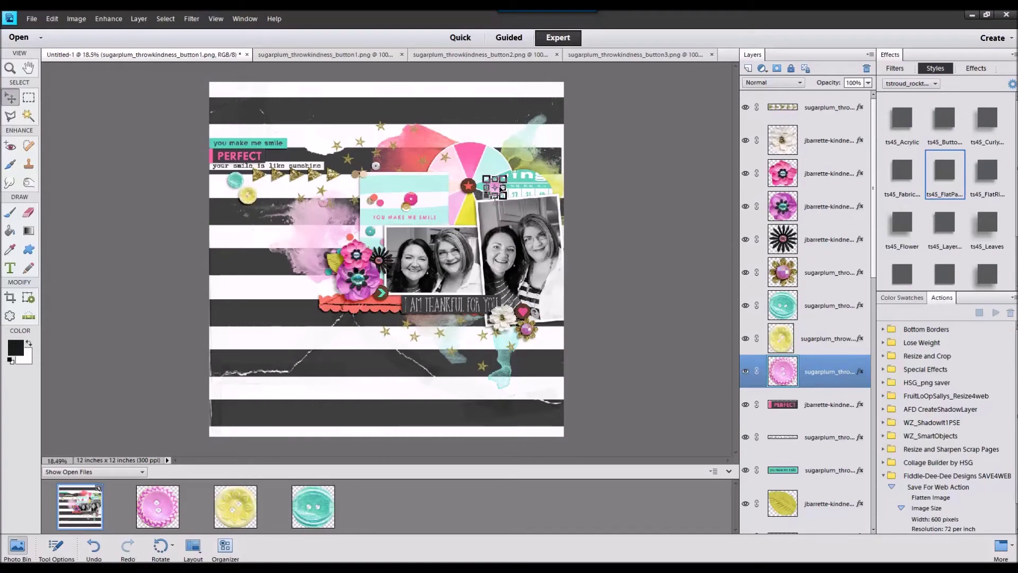
# Add sugarplum_throwkindness_bow.png beneath the white flower at the vertical photo's lower left corner, with the ts45_Curly... style.
pyautogui.doubleClick(92, 513)
pyautogui.moveTo(407, 516); pyautogui.dragTo(389, 265)
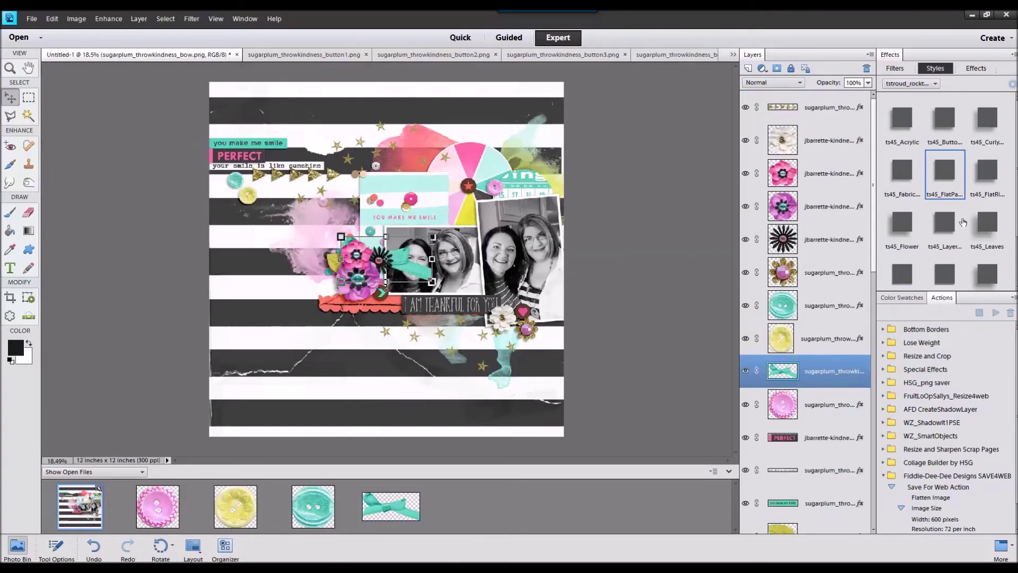
pyautogui.moveTo(409, 252); pyautogui.dragTo(492, 326)
pyautogui.click(346, 363)
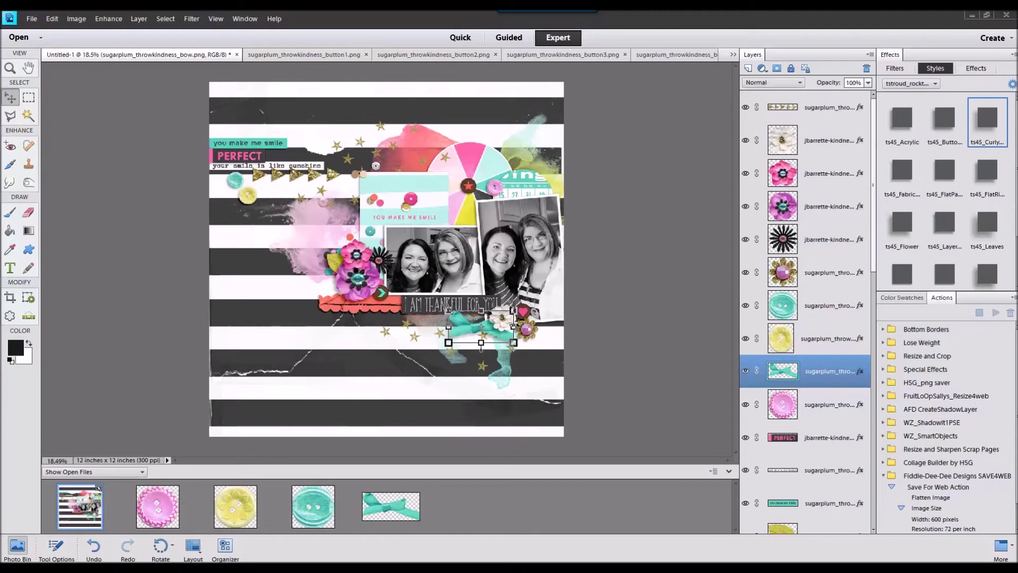
# Add the teal flair jbarrette-kindness-flair3.png at the right end of the word strips, with the ts45_FlatPa... style.
pyautogui.moveTo(1017, 339); pyautogui.dragTo(552, 494)
pyautogui.doubleClick(81, 502)
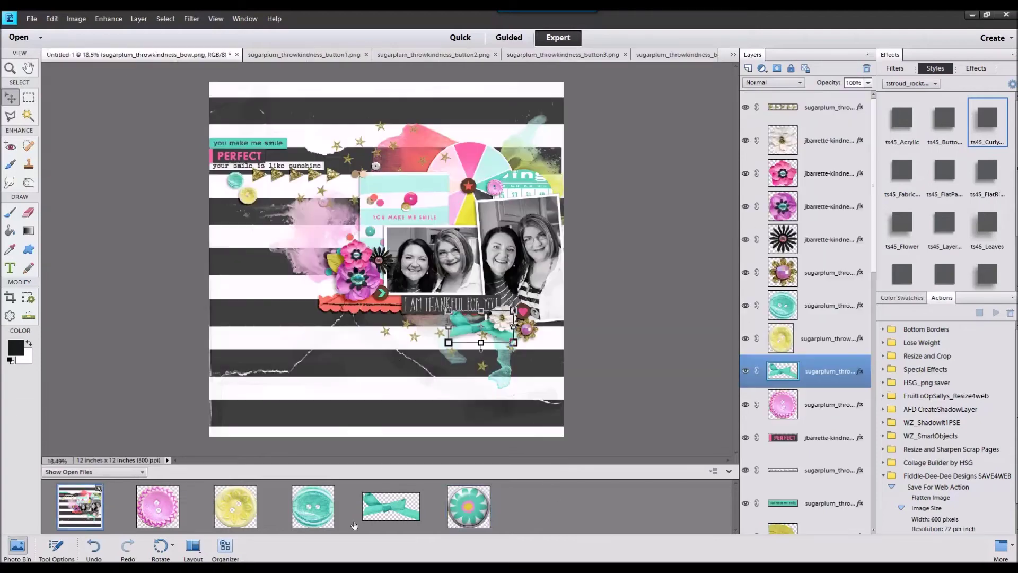
pyautogui.moveTo(478, 507); pyautogui.dragTo(297, 141)
pyautogui.click(934, 167)
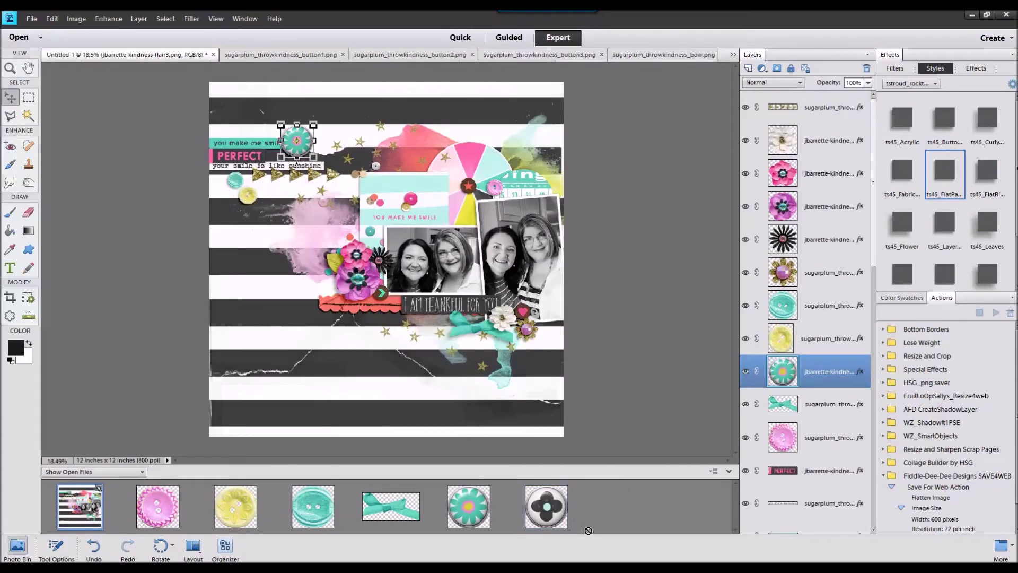
# Add the black flower flair on the calendar circle and a reduced pink flair jbarrette-kindness-flair1.png on the card, both with the ts45_FlatPa... style.
pyautogui.moveTo(520, 253); pyautogui.dragTo(517, 251)
pyautogui.doubleClick(940, 169)
pyautogui.moveTo(389, 259); pyautogui.dragTo(514, 171)
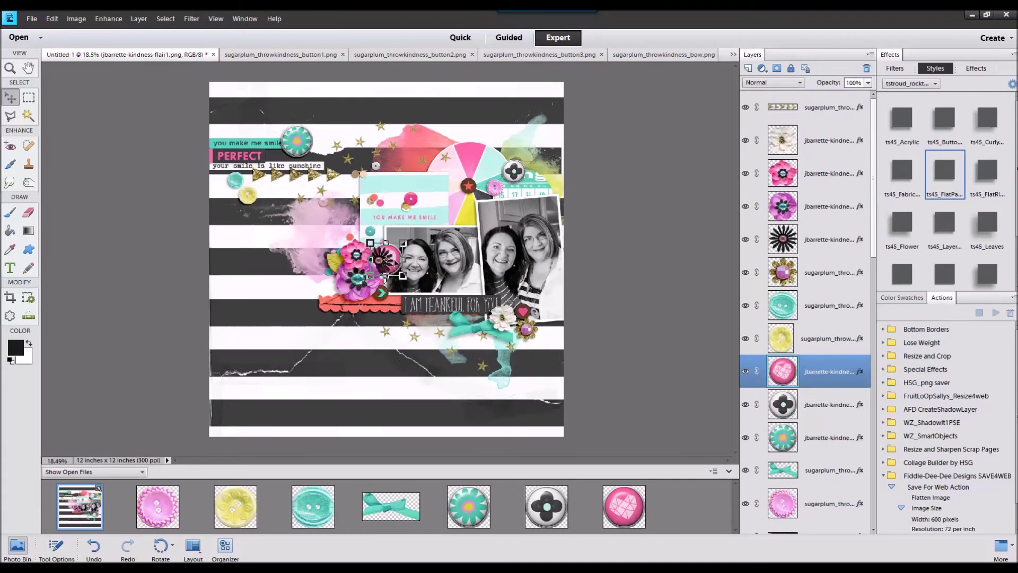
pyautogui.moveTo(395, 262); pyautogui.dragTo(408, 189)
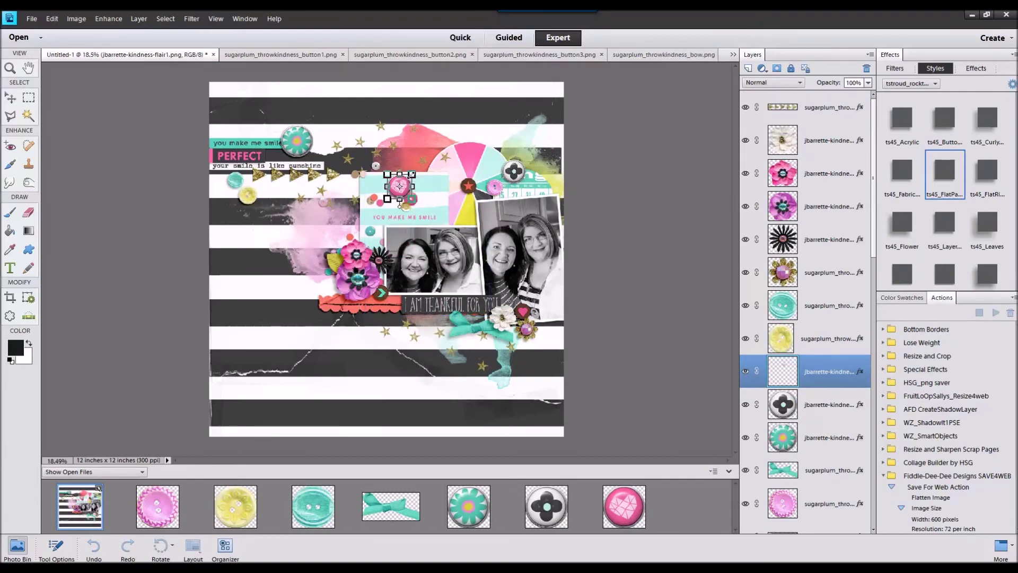
# Scale down the teal flair beside the word strips.
pyautogui.click(293, 143)
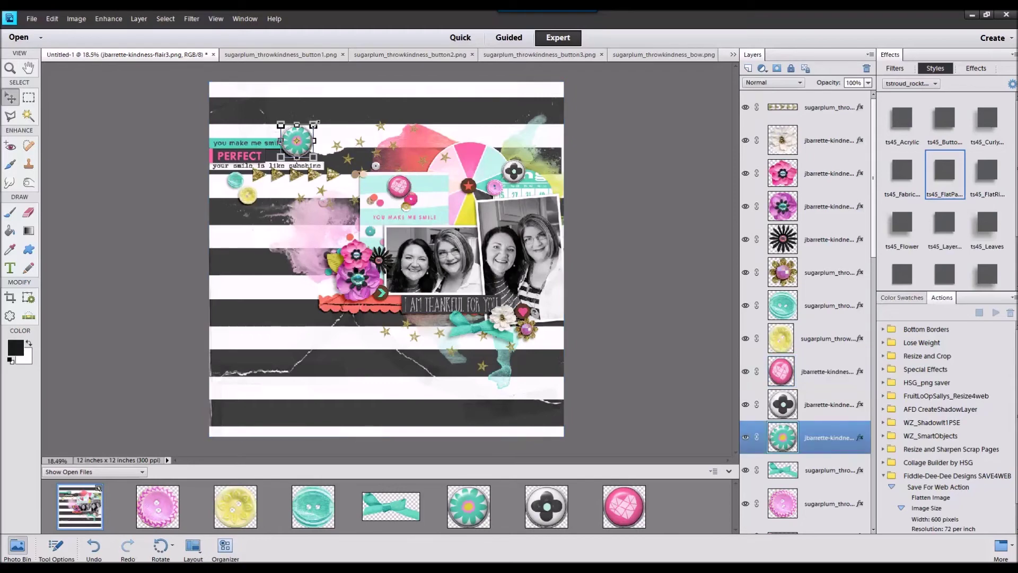
pyautogui.moveTo(309, 131); pyautogui.dragTo(307, 132)
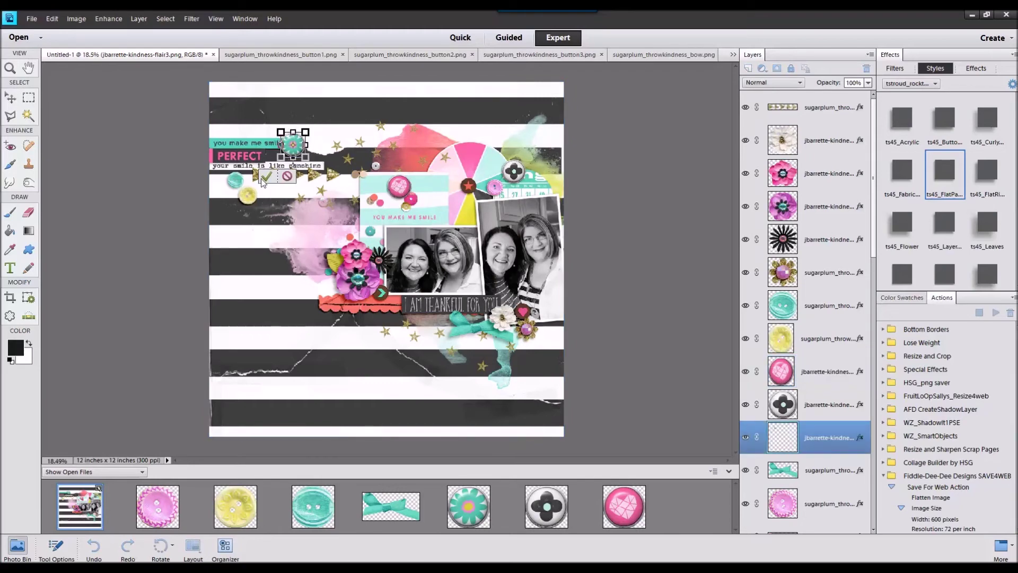
pyautogui.click(267, 177)
pyautogui.click(586, 205)
# Move the pink flair to the word strips' right end and tuck the teal flair left of the flower cluster, its layer below the leaf.
pyautogui.moveTo(296, 150)
pyautogui.mouseDown()
pyautogui.moveTo(364, 164)
pyautogui.moveTo(295, 146)
pyautogui.mouseUp()
pyautogui.moveTo(360, 160); pyautogui.dragTo(338, 277)
pyautogui.scroll(-6, 741, 374)
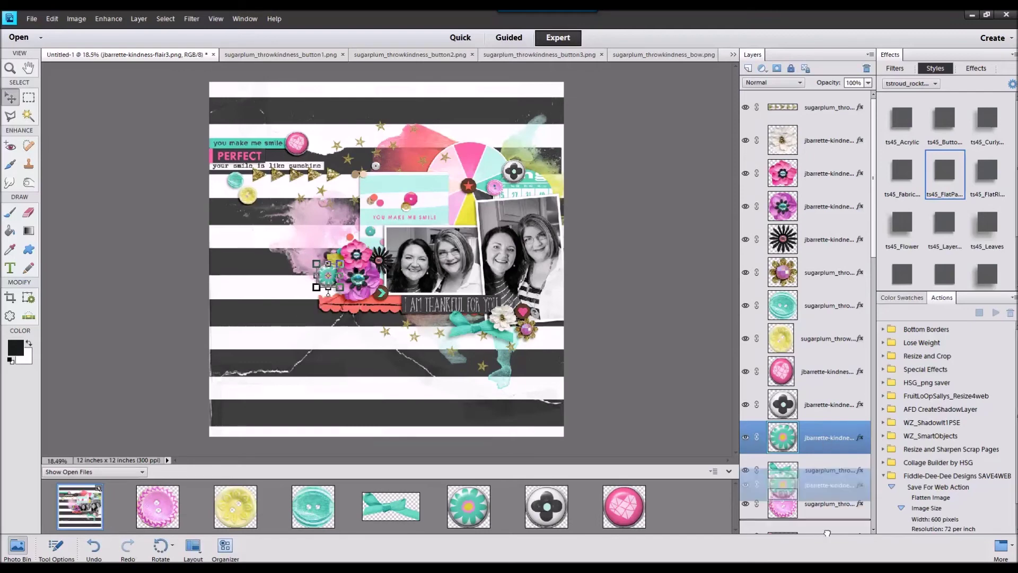
pyautogui.click(689, 331)
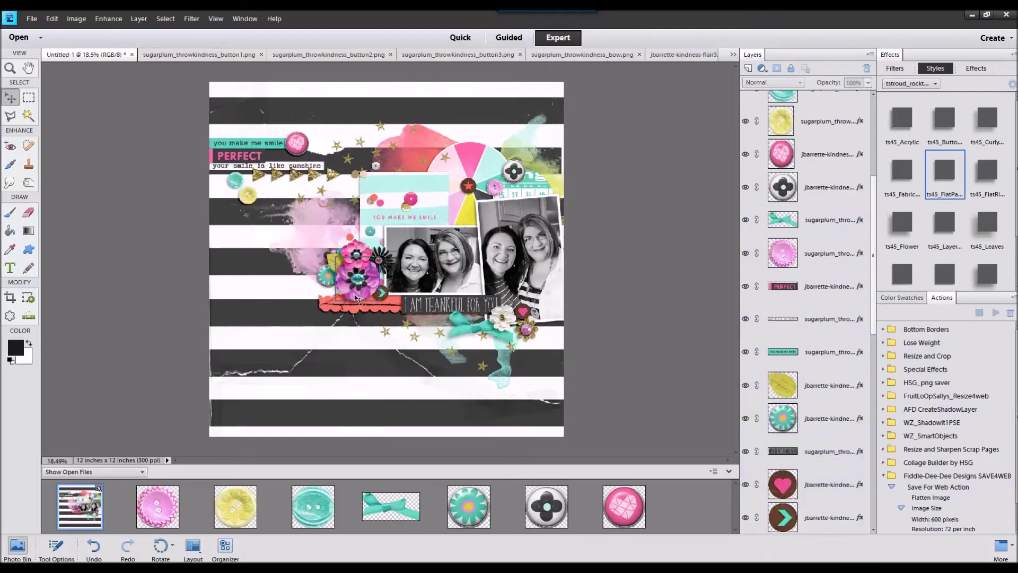
pyautogui.moveTo(328, 277); pyautogui.dragTo(331, 283)
pyautogui.click(698, 309)
# Close the button, bow and flair source files.
pyautogui.click(550, 255)
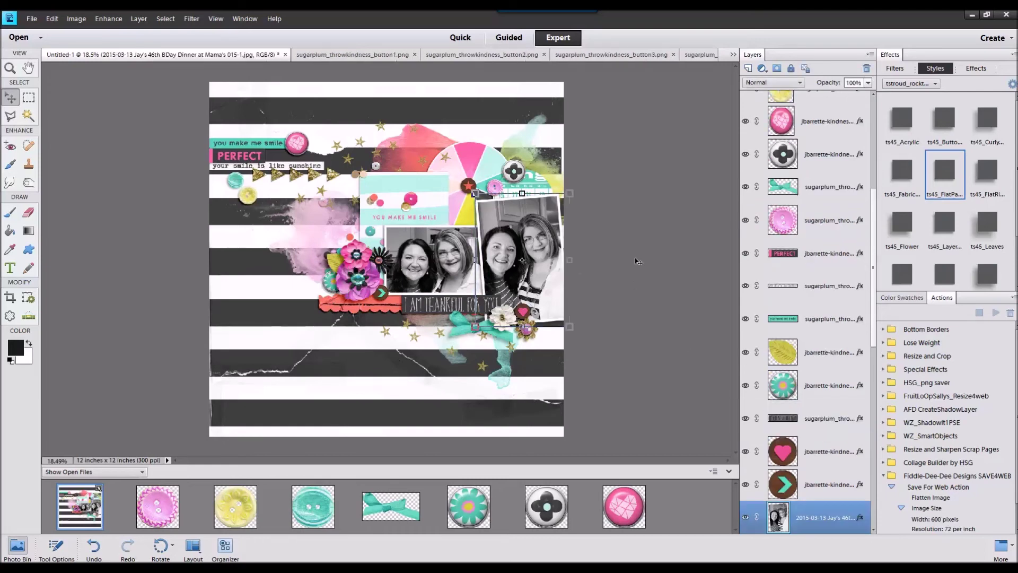
pyautogui.scroll(-5, 784, 404)
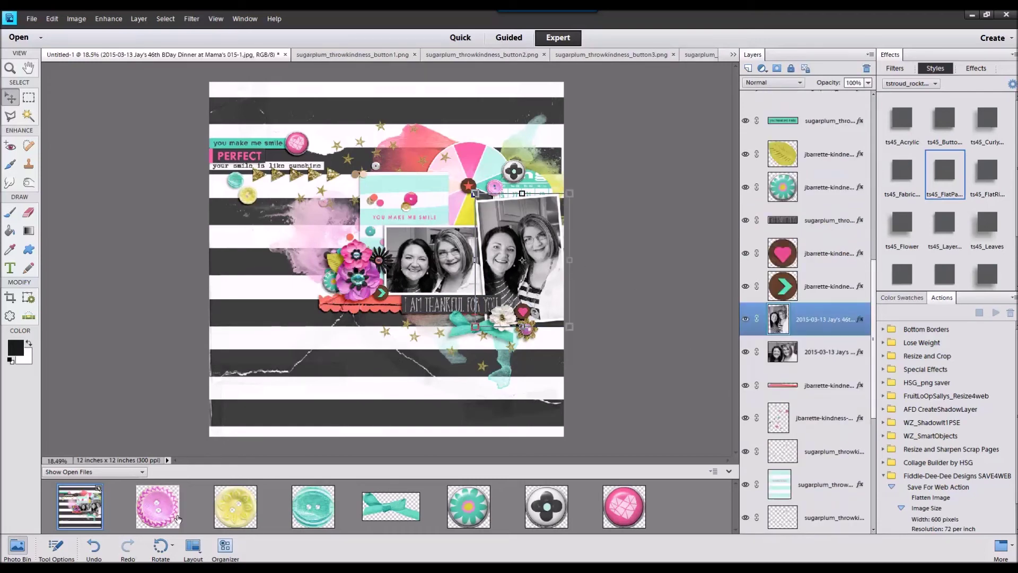
pyautogui.rightClick(615, 518)
pyautogui.click(634, 367)
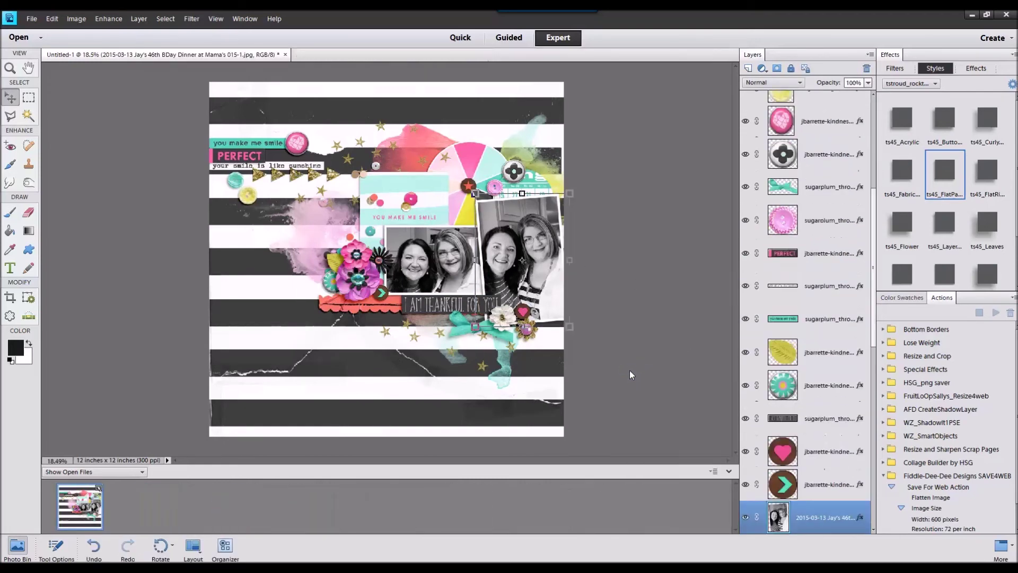
# Duplicate the purple flower and tuck the copy behind the vertical photo's upper right corner, with its layer below both photos.
pyautogui.click(386, 306)
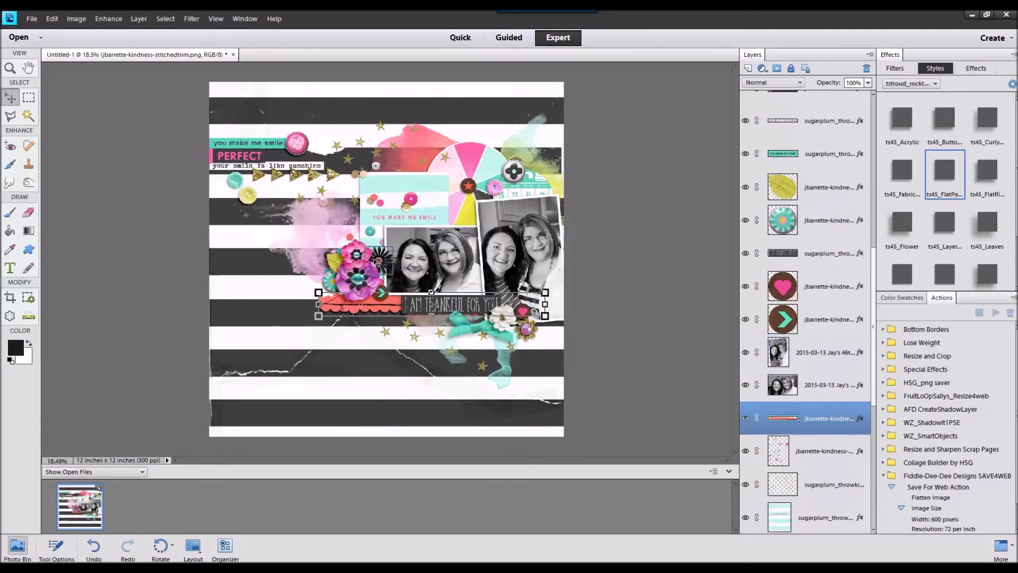
pyautogui.click(362, 282)
pyautogui.moveTo(363, 282); pyautogui.dragTo(558, 330)
pyautogui.moveTo(822, 110); pyautogui.dragTo(820, 463)
pyautogui.moveTo(489, 222); pyautogui.dragTo(543, 196)
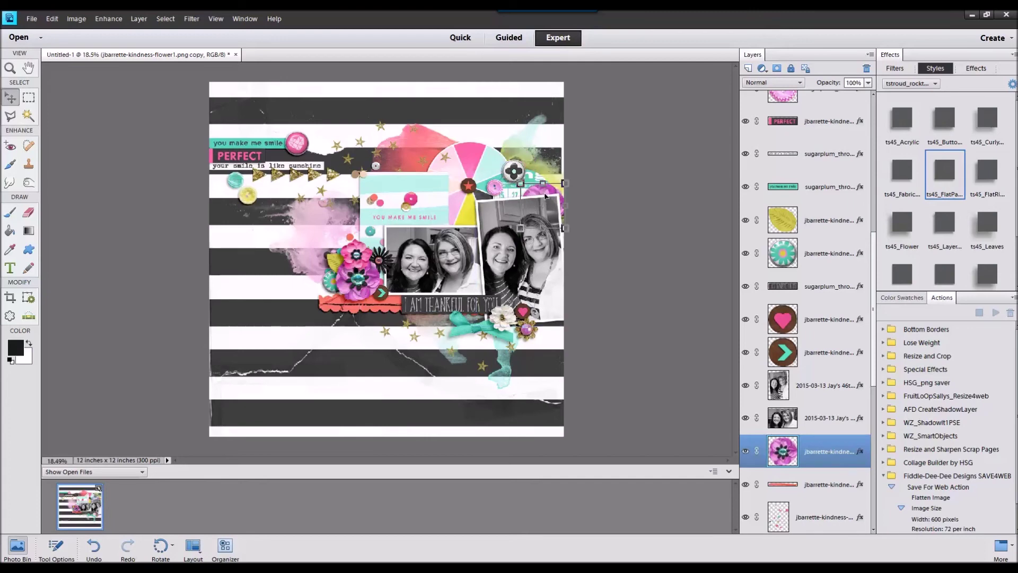
pyautogui.click(594, 311)
# Duplicate the pink flower, move its layer below the photos, and place a reduced copy under the white and gold flowers.
pyautogui.click(355, 253)
pyautogui.moveTo(354, 252); pyautogui.dragTo(547, 327)
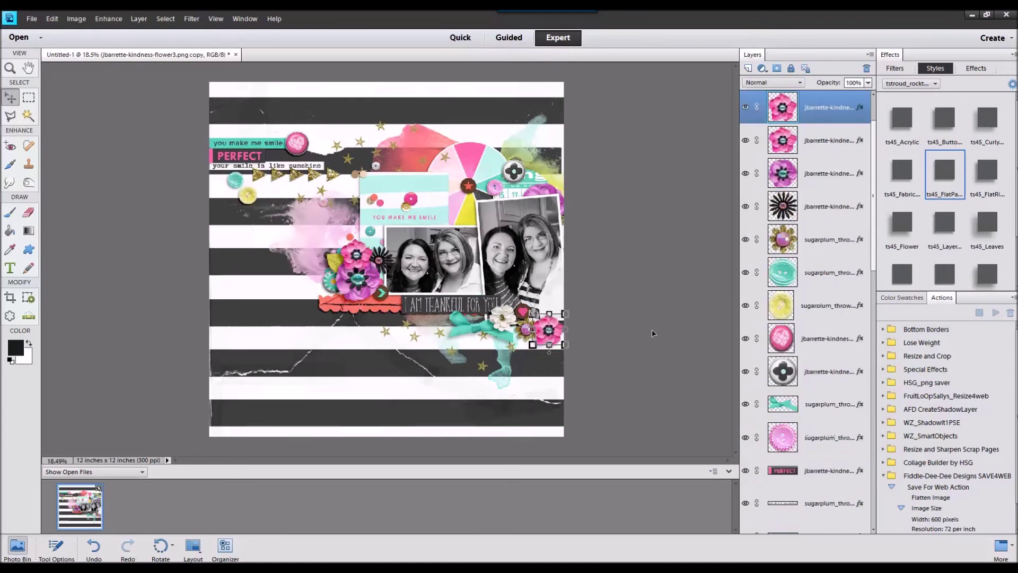
pyautogui.moveTo(825, 116); pyautogui.dragTo(803, 212)
pyautogui.moveTo(541, 338); pyautogui.dragTo(503, 351)
pyautogui.click(479, 371)
# Duplicate the black flower and place the copy at the page's left edge below the word strips, beside the teal button.
pyautogui.click(382, 261)
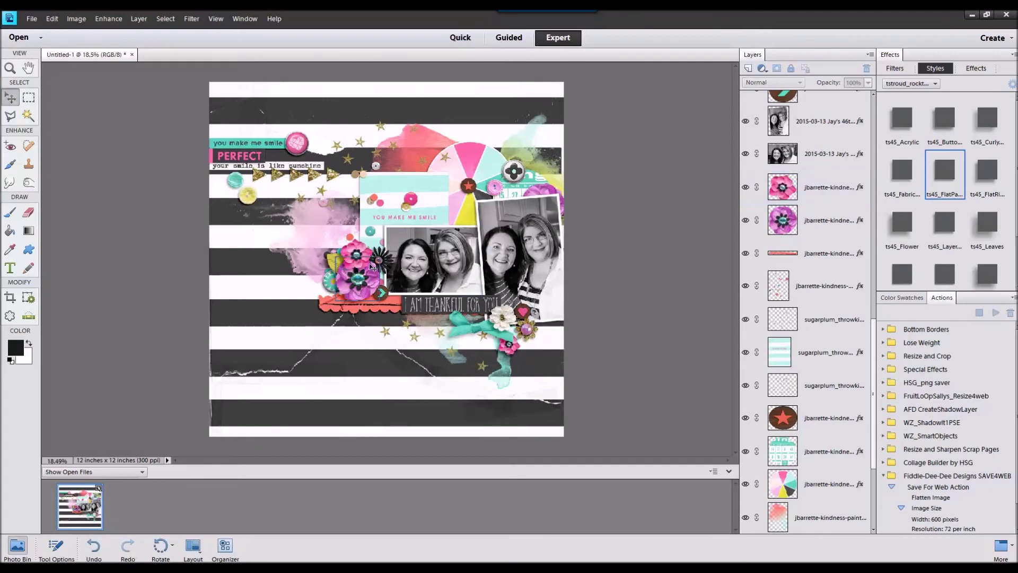
pyautogui.moveTo(380, 260); pyautogui.dragTo(225, 186)
pyautogui.click(241, 181)
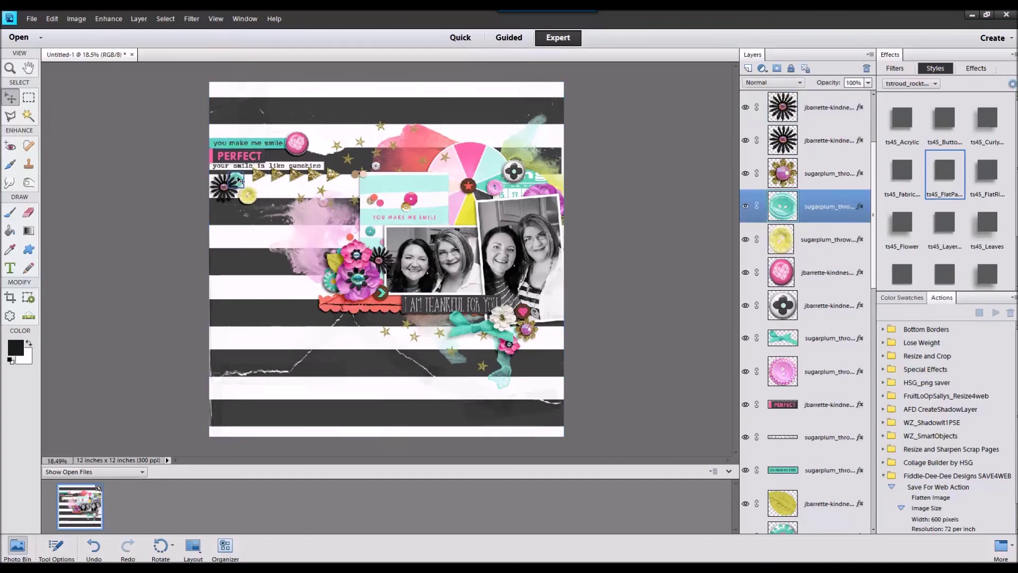
# Move the gold arrow strip's layer down the stack, below the button layers and just above the vertical photo.
pyautogui.click(249, 174)
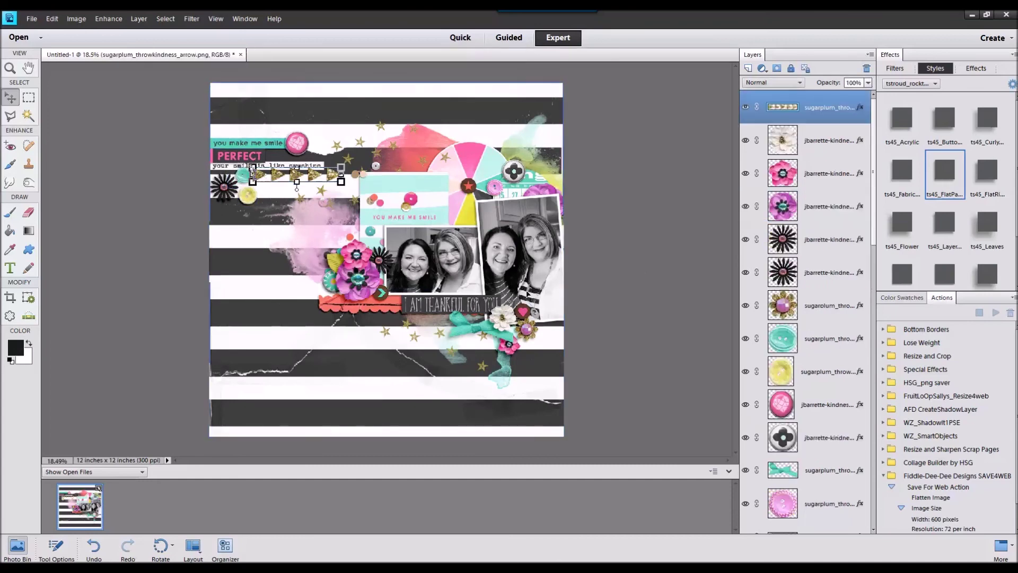
pyautogui.moveTo(836, 115); pyautogui.dragTo(815, 435)
pyautogui.click(816, 451)
# Shift the gold arrow strip down onto the white stripe and reposition the teal and yellow buttons between it and the black flower.
pyautogui.click(249, 179)
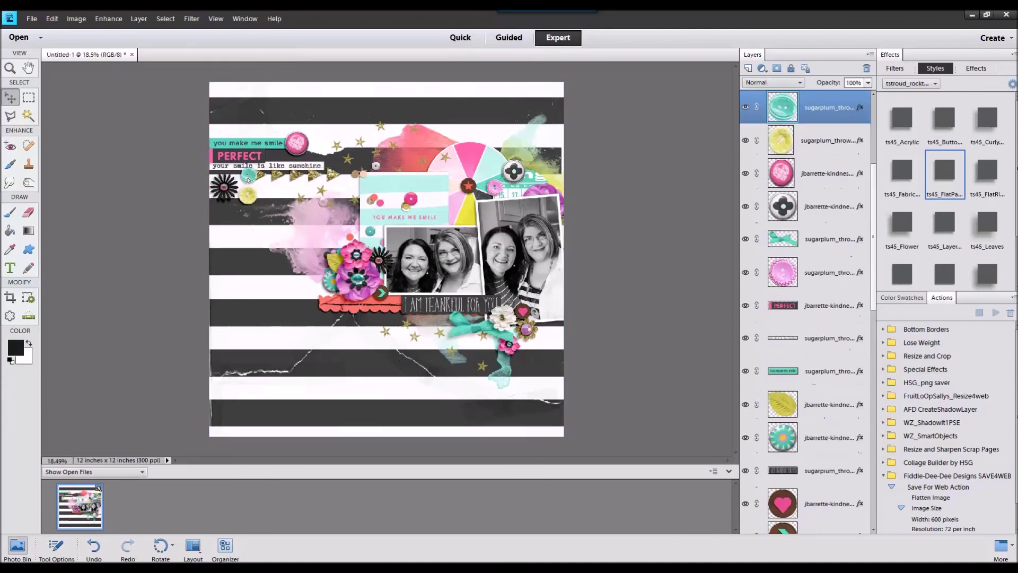
pyautogui.moveTo(332, 175); pyautogui.dragTo(345, 185)
pyautogui.click(257, 200)
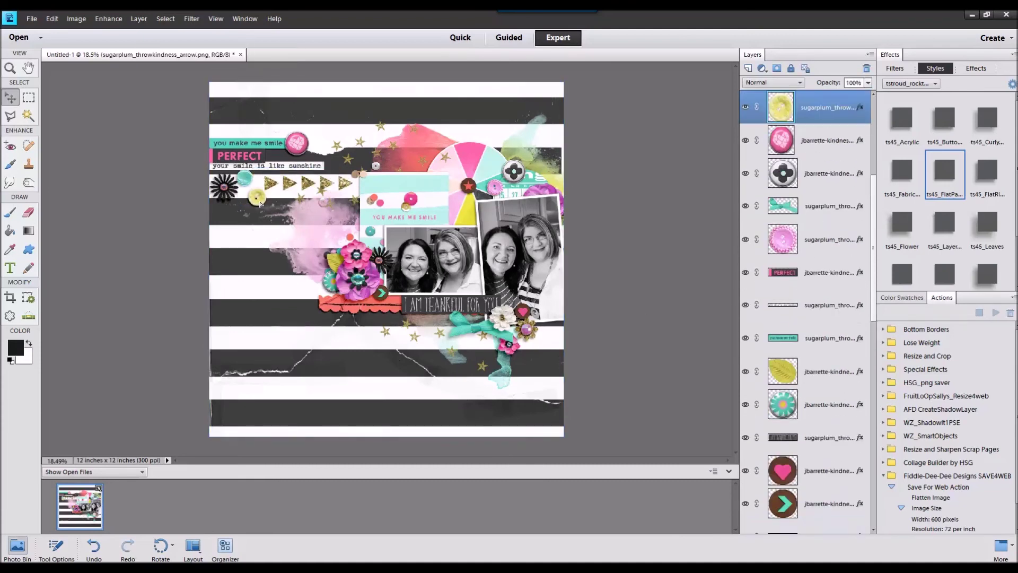
pyautogui.click(249, 179)
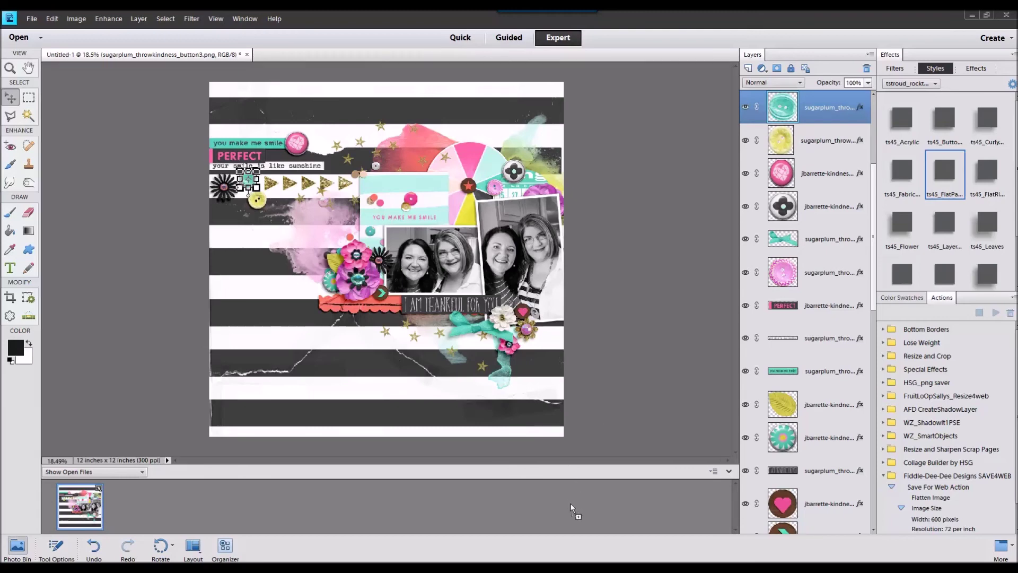
# Add sugarplum_throwkindness_washi1.png behind the lower right flower cluster, layered below the paint splashes, with the ts45_RubOnStamp style.
pyautogui.doubleClick(90, 509)
pyautogui.click(542, 373)
pyautogui.moveTo(158, 506); pyautogui.dragTo(289, 379)
pyautogui.moveTo(380, 249); pyautogui.dragTo(516, 331)
pyautogui.click(902, 273)
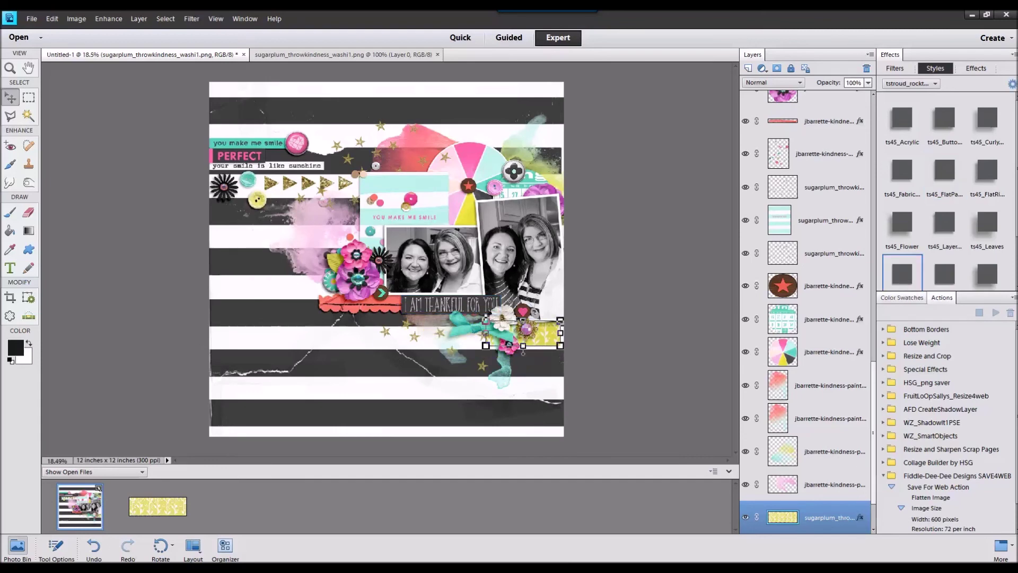
# Add sugarplum_throwkindness_washi2.png just below the yellow washi tape, layered beneath the paint splashes, with the ts45_RubOnStamp style.
pyautogui.moveTo(693, 444); pyautogui.dragTo(647, 468)
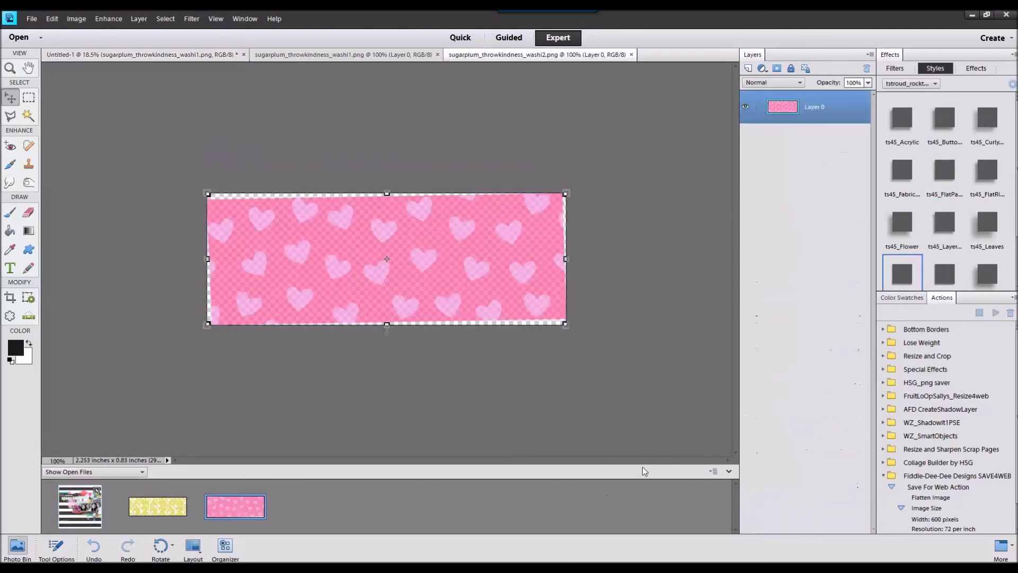
pyautogui.doubleClick(64, 512)
pyautogui.moveTo(218, 508); pyautogui.dragTo(311, 325)
pyautogui.moveTo(379, 289); pyautogui.dragTo(449, 336)
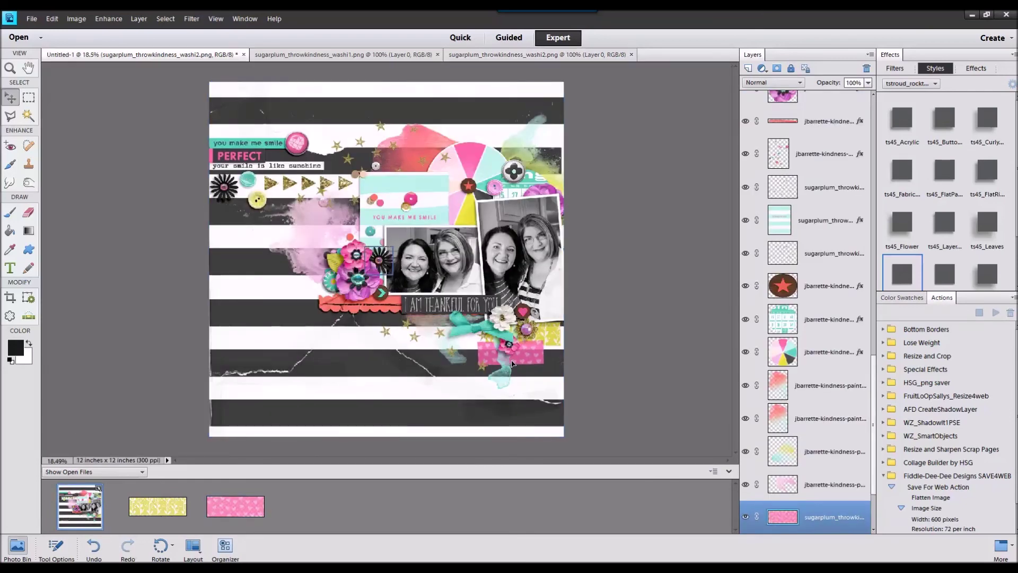
pyautogui.doubleClick(897, 271)
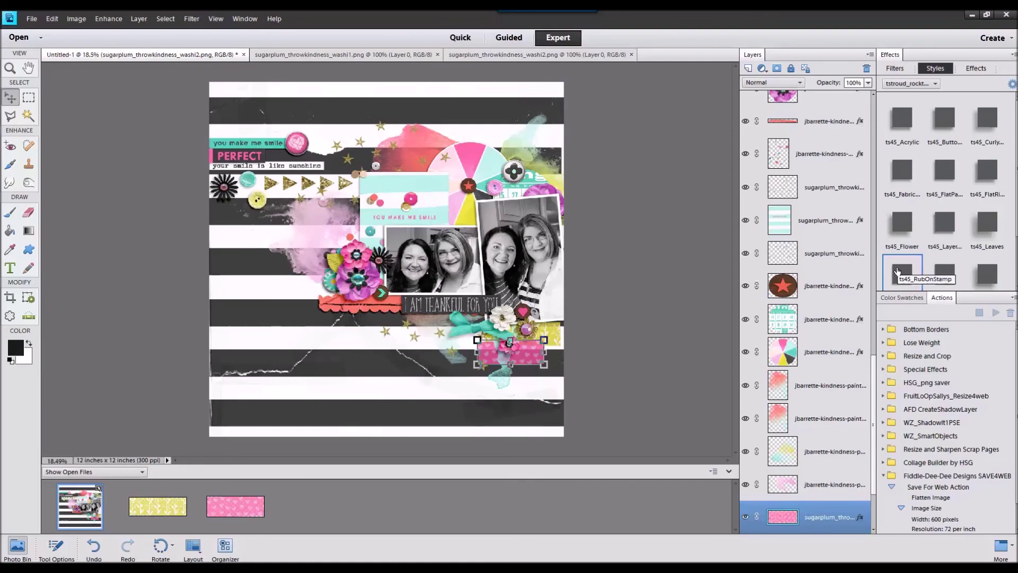
pyautogui.click(670, 234)
# Examine the washi tapes and the lower right embellishment cluster up close, then the page as a whole.
pyautogui.scroll(11, 507, 349)
pyautogui.scroll(3, 522, 364)
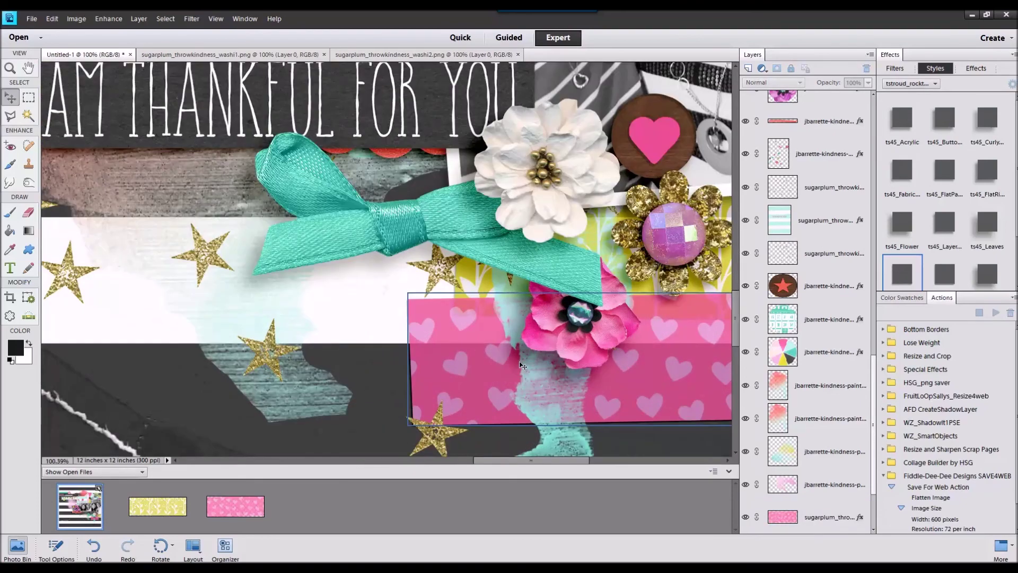
pyautogui.scroll(-8, 521, 365)
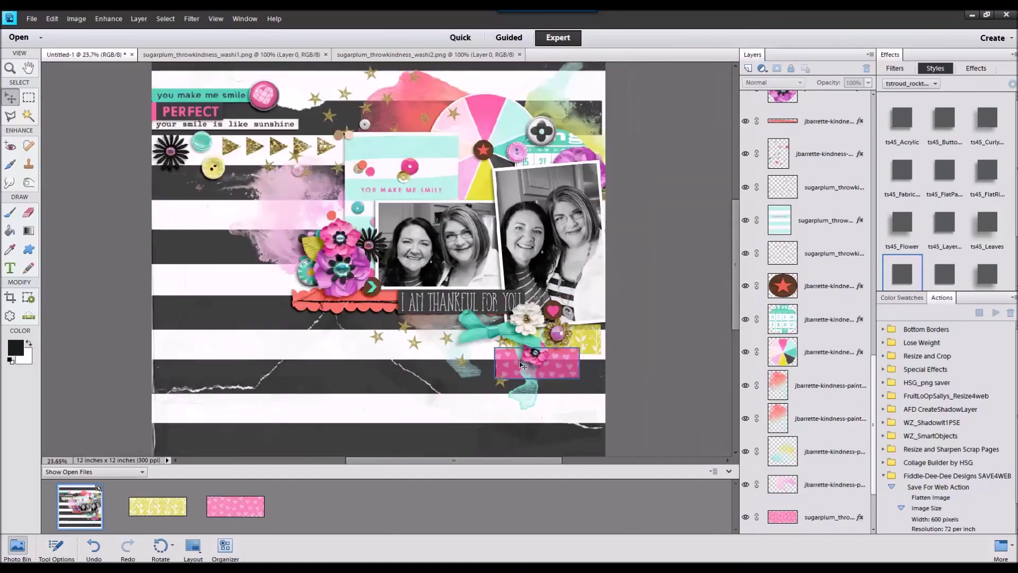
pyautogui.scroll(1, 649, 320)
pyautogui.scroll(-1, 649, 320)
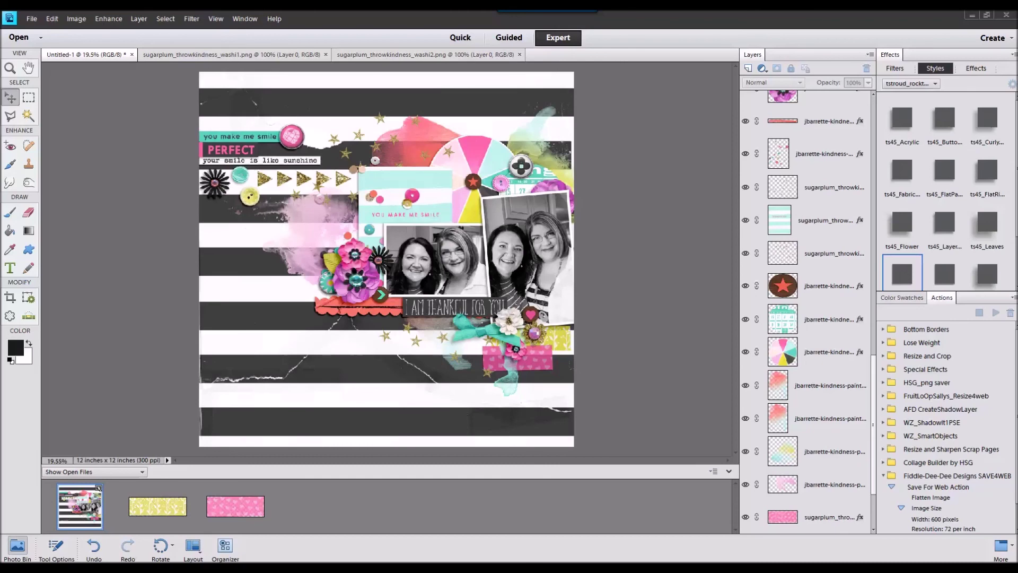
# Add the bird sticker sugarplum_throwkindness_sticker1b.png between the card and vertical photo, layered below the scattered confetti, with the ts45_FlatPa... style.
pyautogui.moveTo(550, 466); pyautogui.dragTo(535, 511)
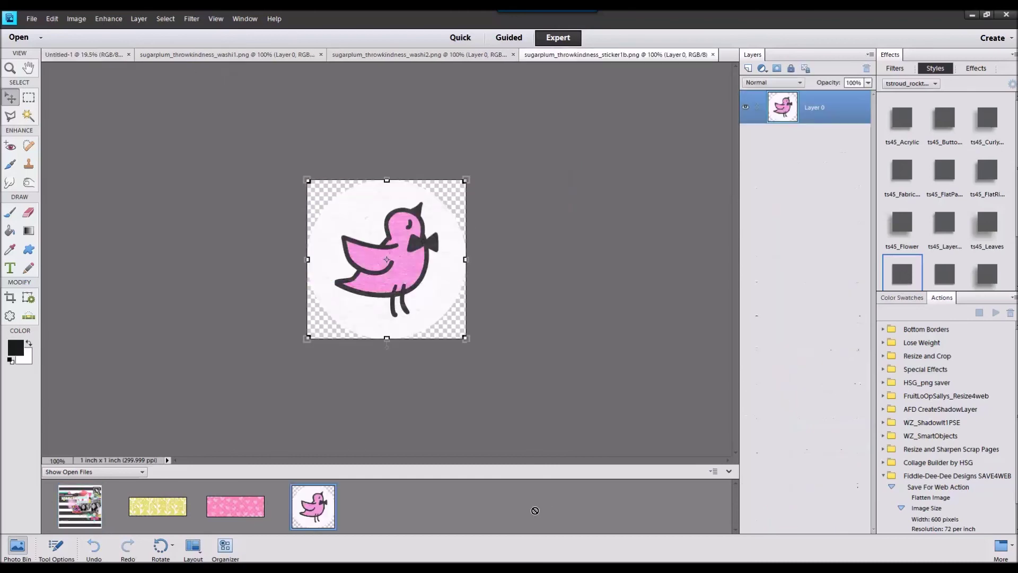
pyautogui.doubleClick(92, 518)
pyautogui.moveTo(311, 508); pyautogui.dragTo(471, 209)
pyautogui.moveTo(791, 116); pyautogui.dragTo(825, 441)
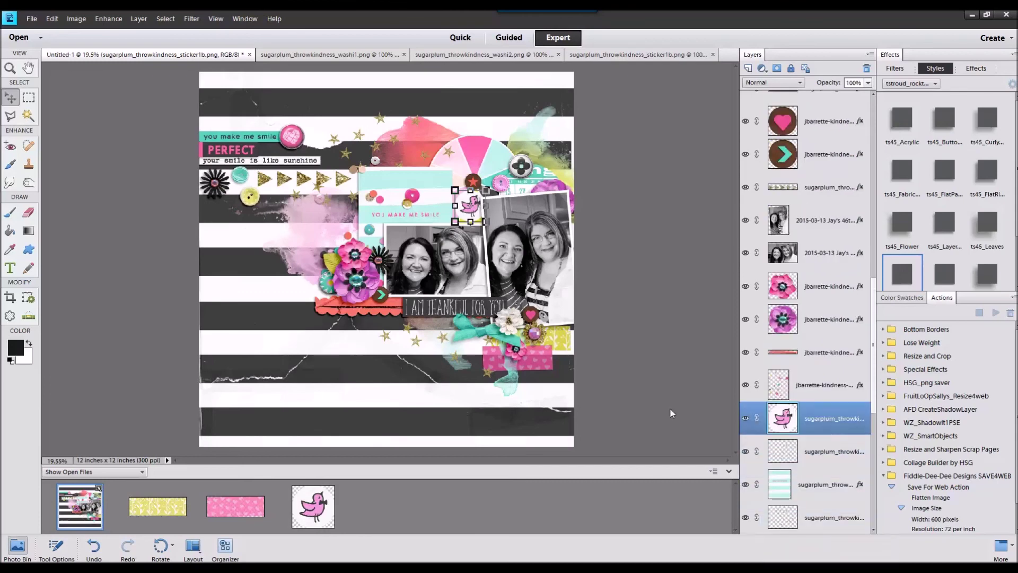
pyautogui.click(942, 185)
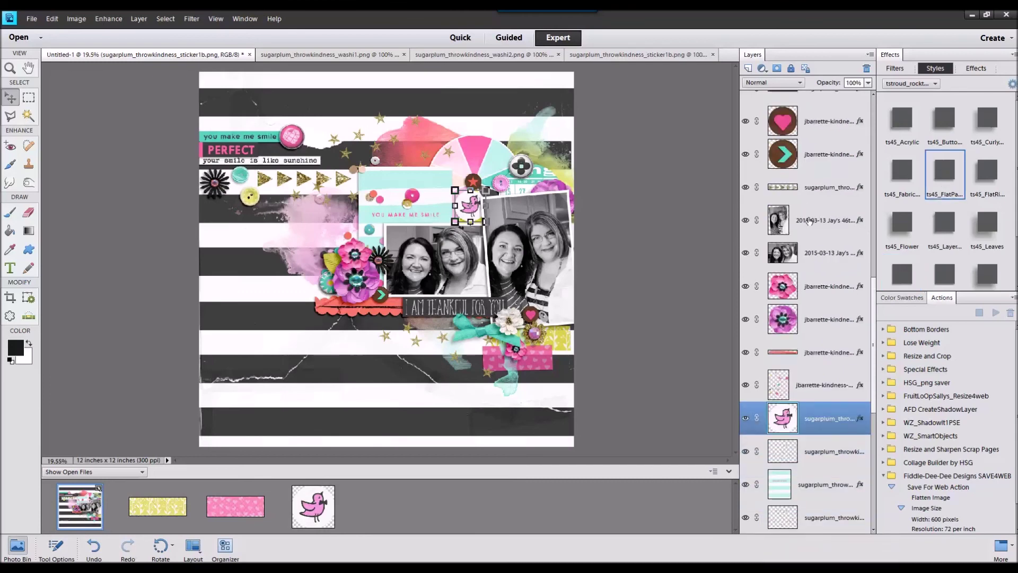
# Hide and reshow the vertical photo to check behind it, and shift the bird sticker onto the card's lower right corner.
pyautogui.click(745, 220)
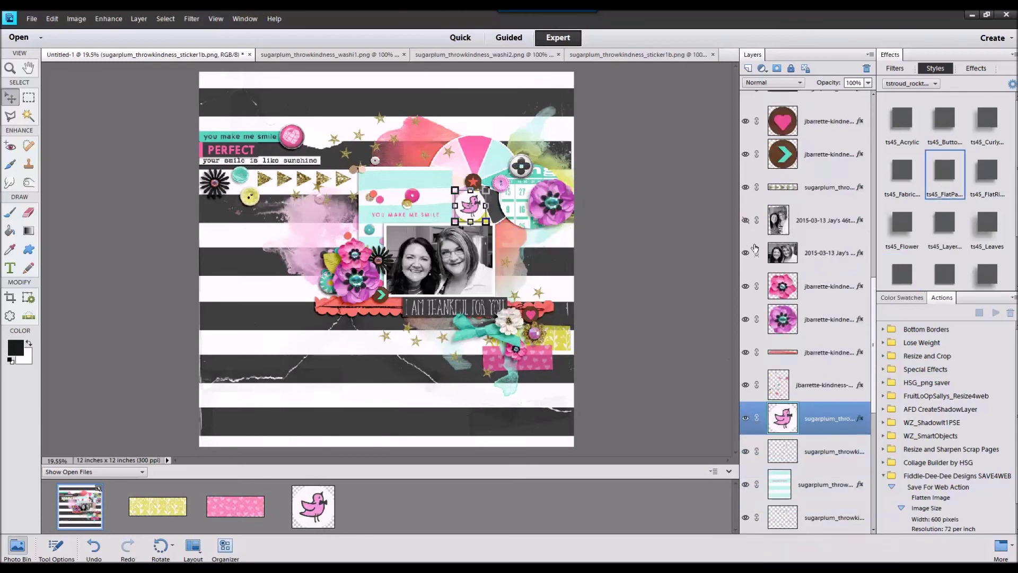
pyautogui.click(745, 221)
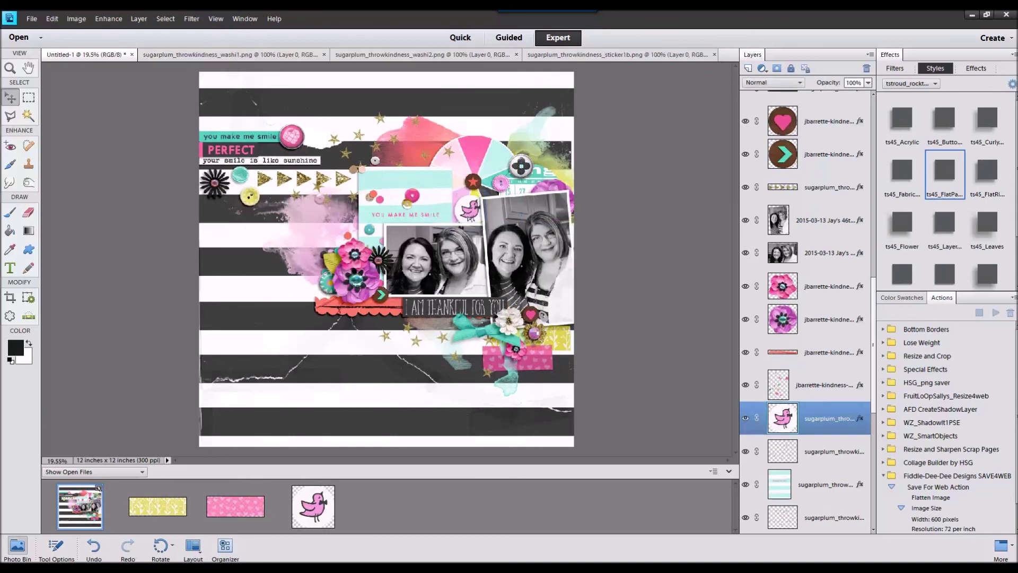
pyautogui.moveTo(469, 215); pyautogui.dragTo(455, 216)
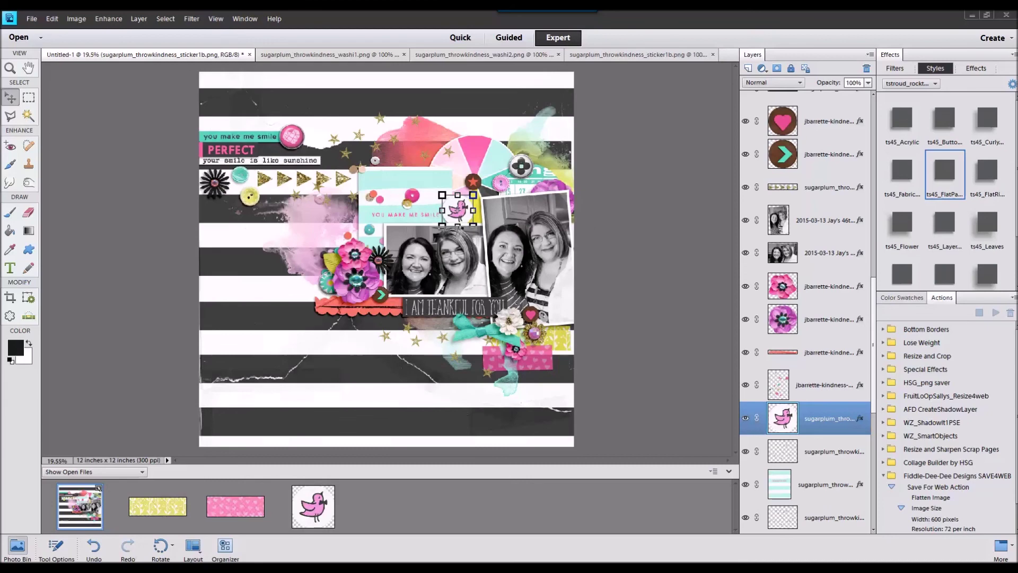
# Close the washi tape and bird sticker source files.
pyautogui.click(142, 509)
pyautogui.rightClick(312, 509)
pyautogui.click(339, 365)
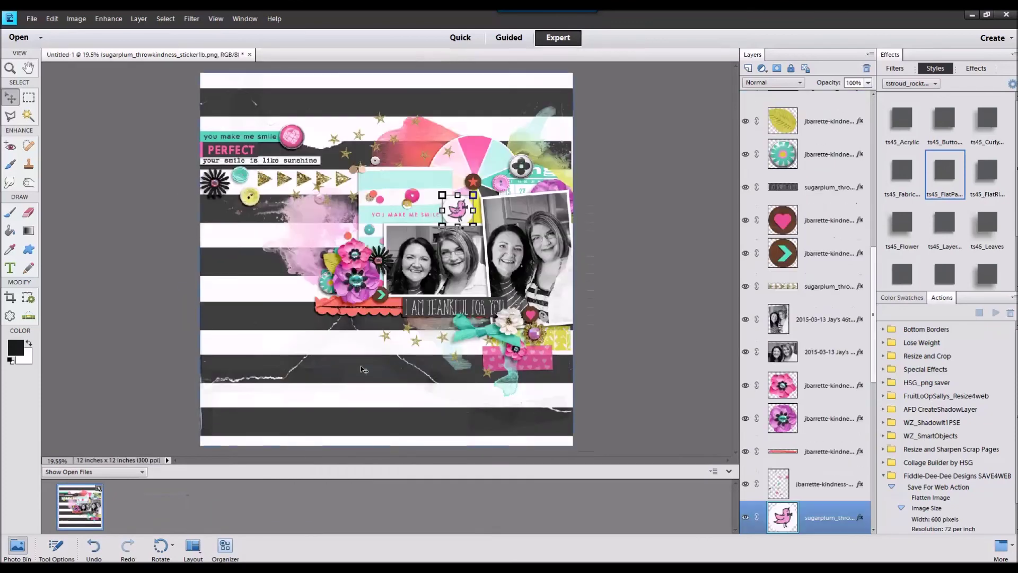